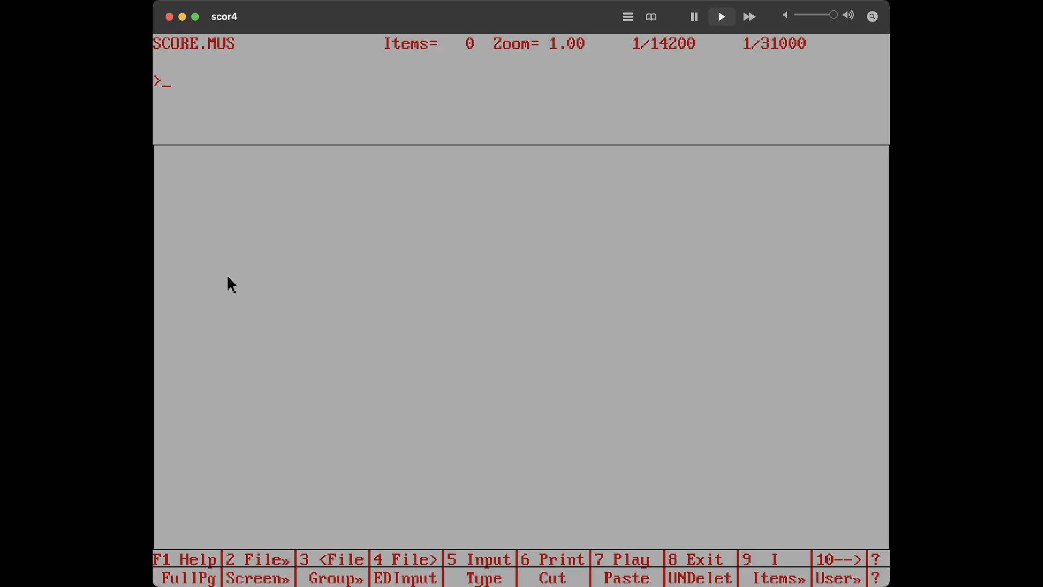
Start staff input and set the staff's right end and right position to 150, then continue to note entry
text(inp)
key(Return)
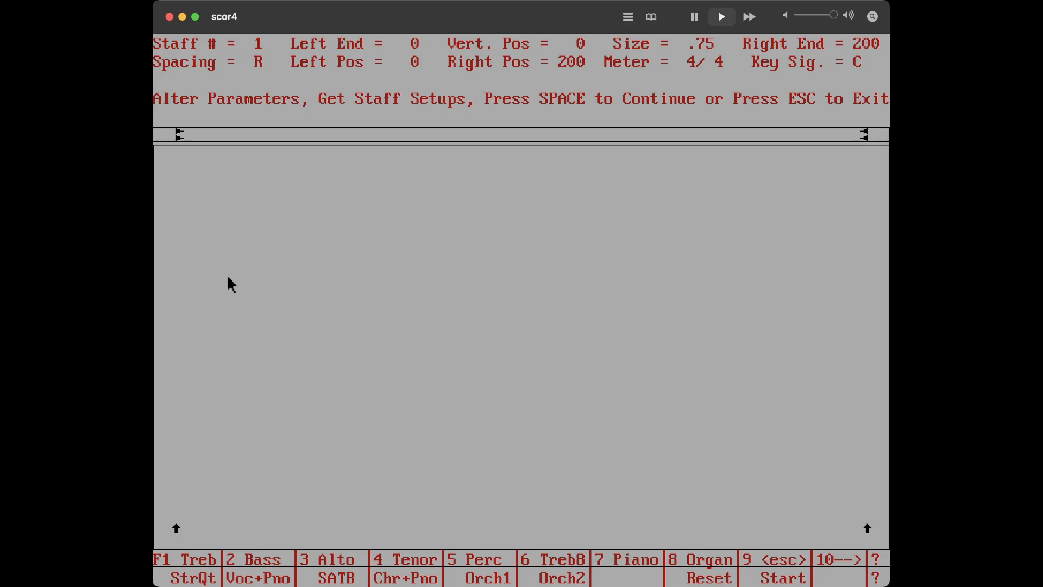
key(Right)
key(Right)
key(Right)
key(Right)
text(150)
key(Return)
key(space)
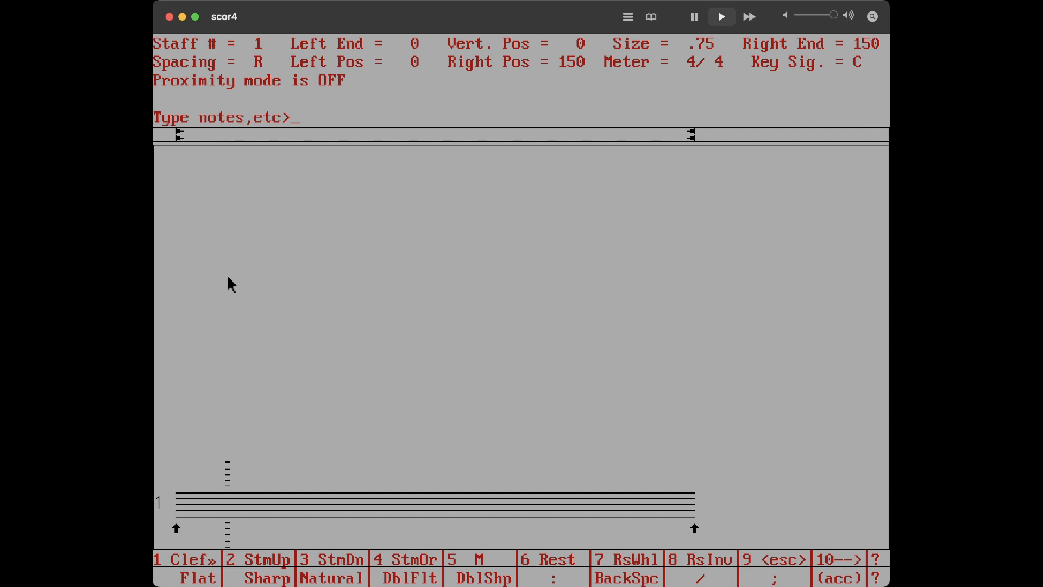
Enter a treble clef and the first twelve pitches: m/tr/b4/fu/c/pb/a/f/cu/d/gj/a/du/e/
text(m)
text(/tr/)
text(b4/fu/)
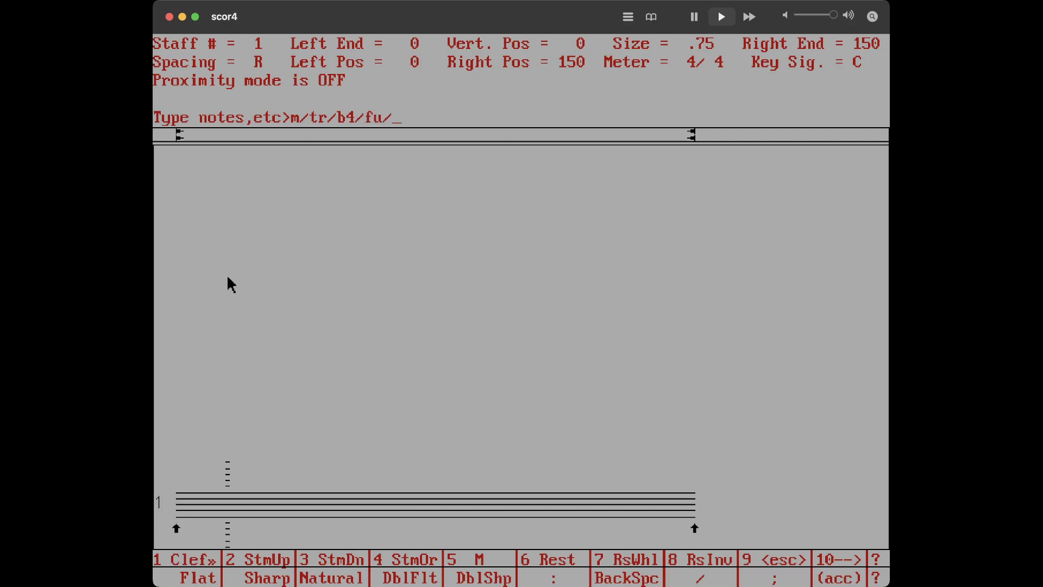
text(c/pb/a/f/cu/d/)
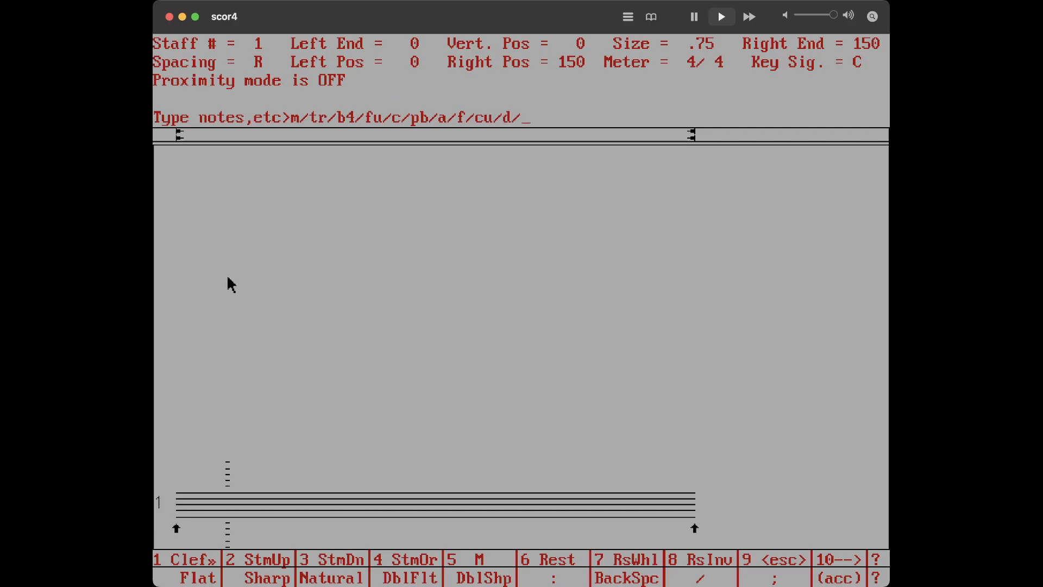
text(gj/a/du/e/)
key(Return)
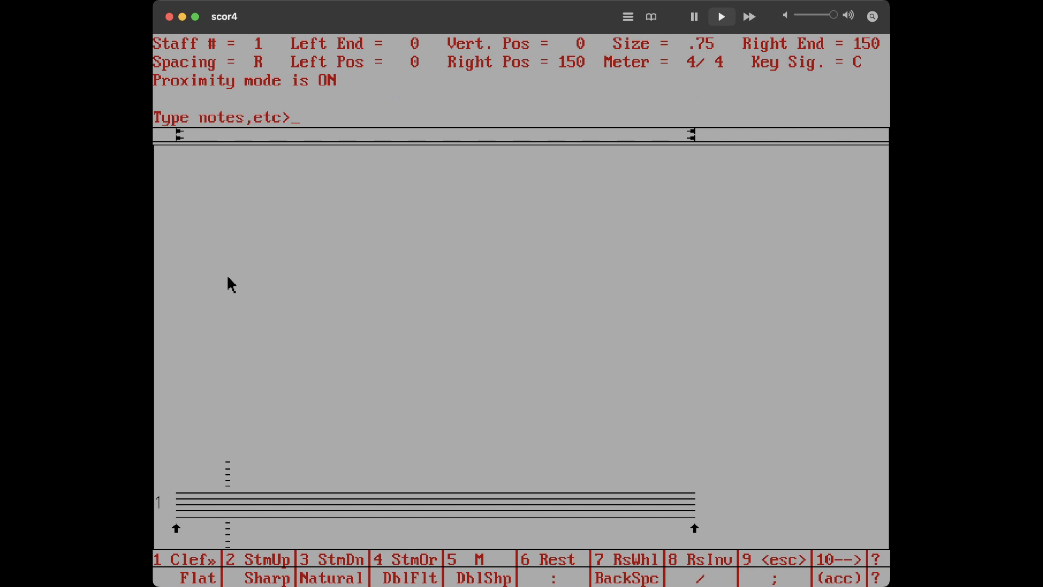
Enter the remaining pitches a4/b/fu/g/bj/c/gu/e/d/c/g/d/mi; to finish the note line
text(a4/)
text(b/fu/g/bj/)
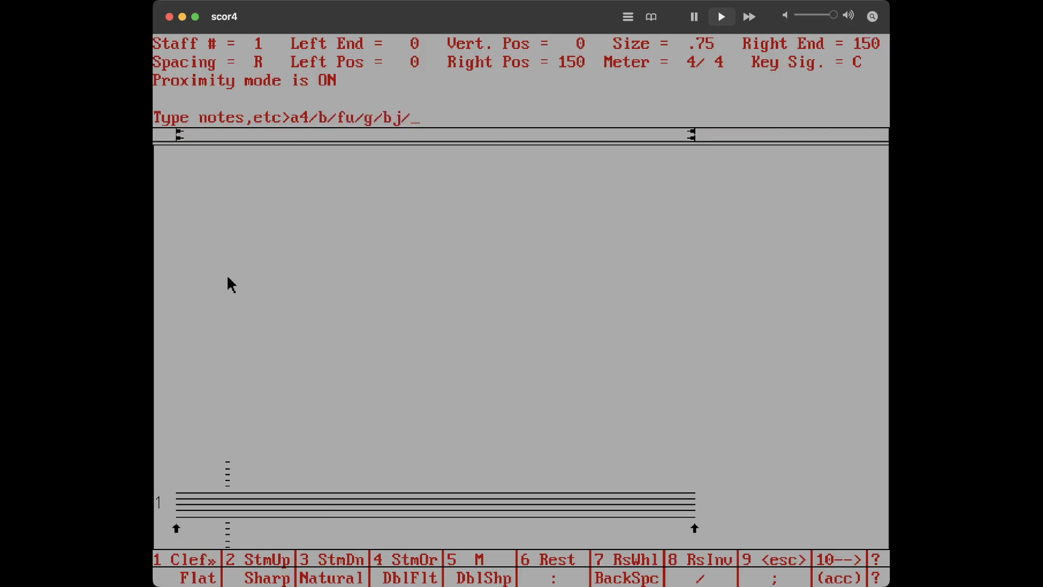
text(c/gu/e/d/c/g/d/)
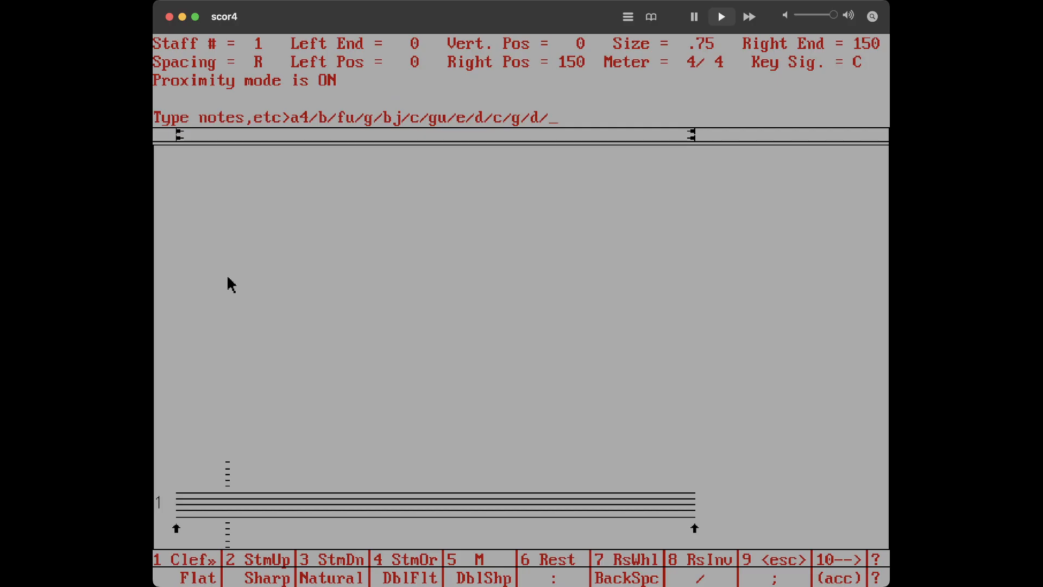
text(mi)
text(;)
key(Return)
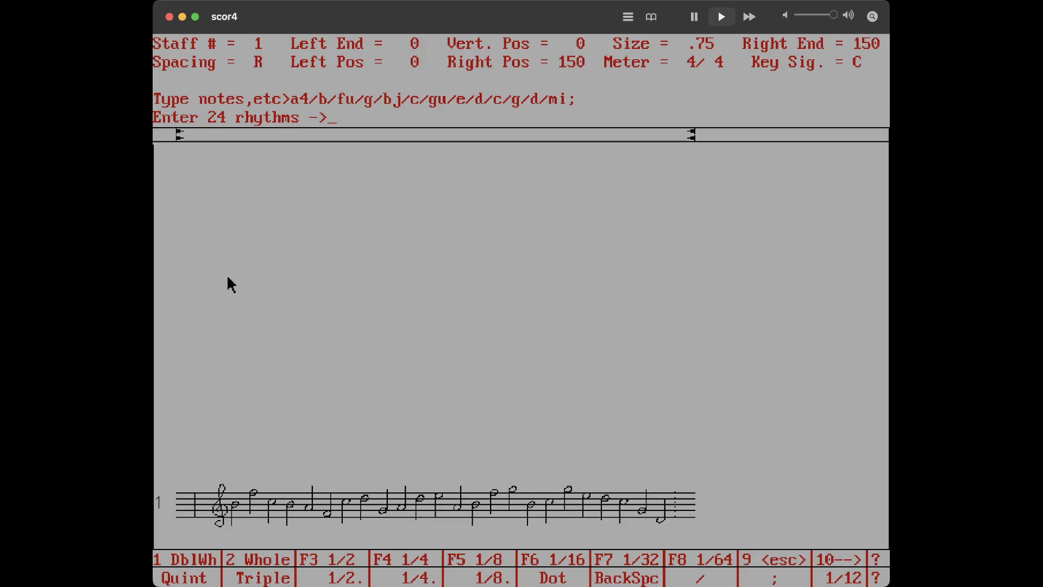
Enter the rhythms as qx24; for all 24 notes
text(qx24;)
key(Return)
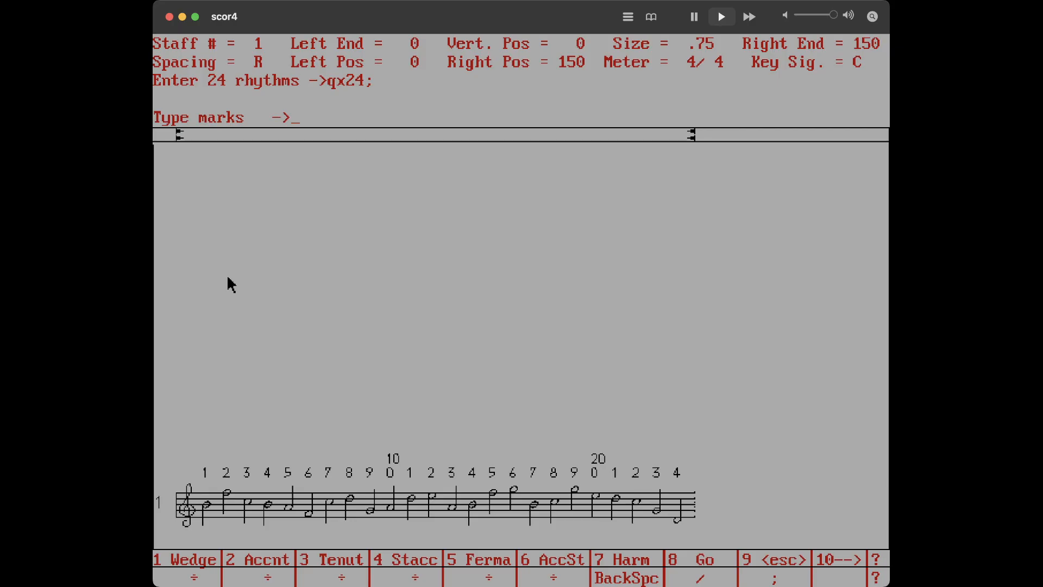
Skip the marks, beams and slurs entries for the staff
text(;)
key(Return)
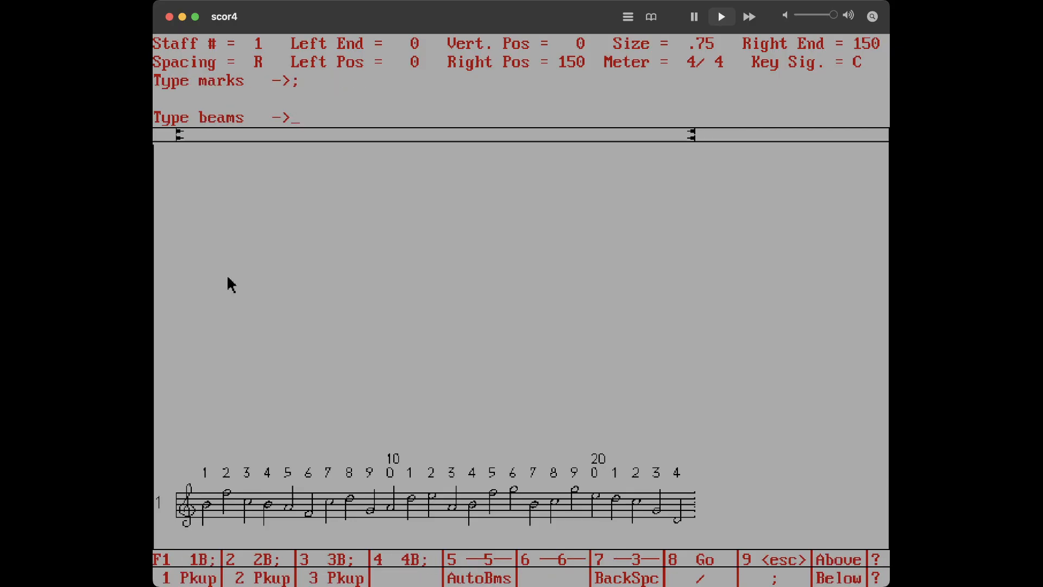
text(;)
key(Return)
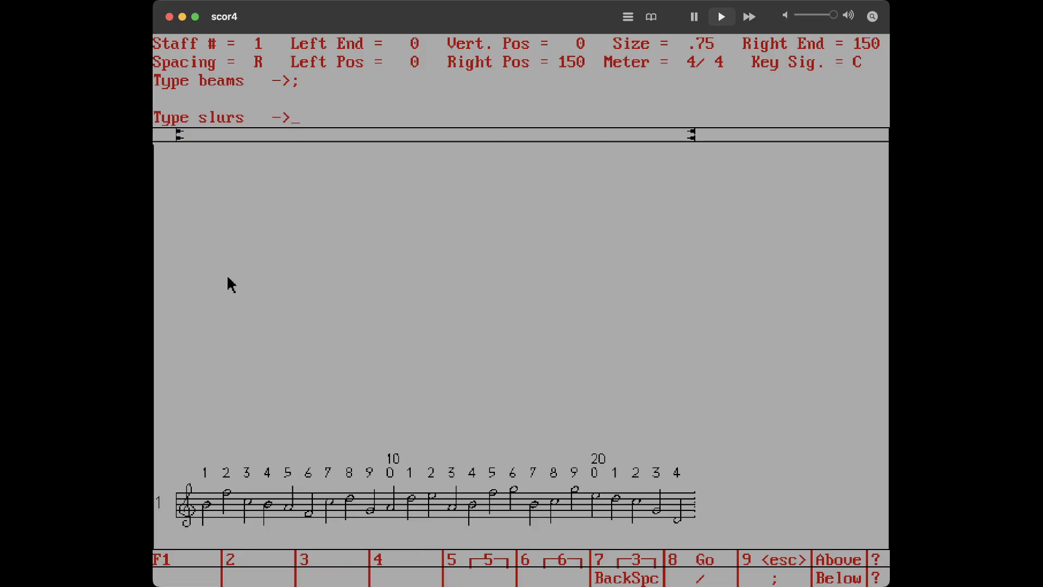
text(;)
key(Return)
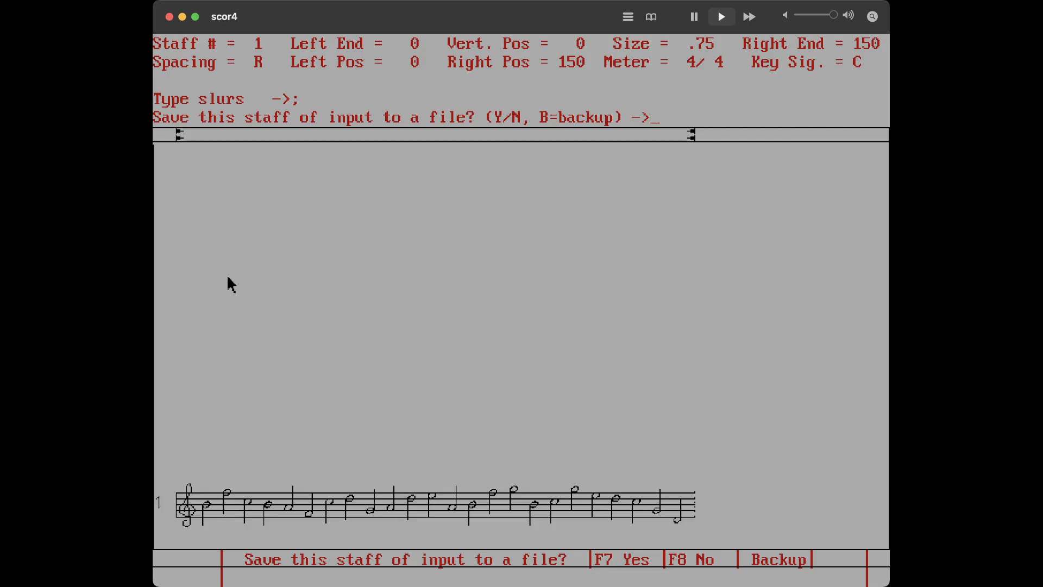
Decline saving the staff input to a file and exit staff input
text(n)
key(Return)
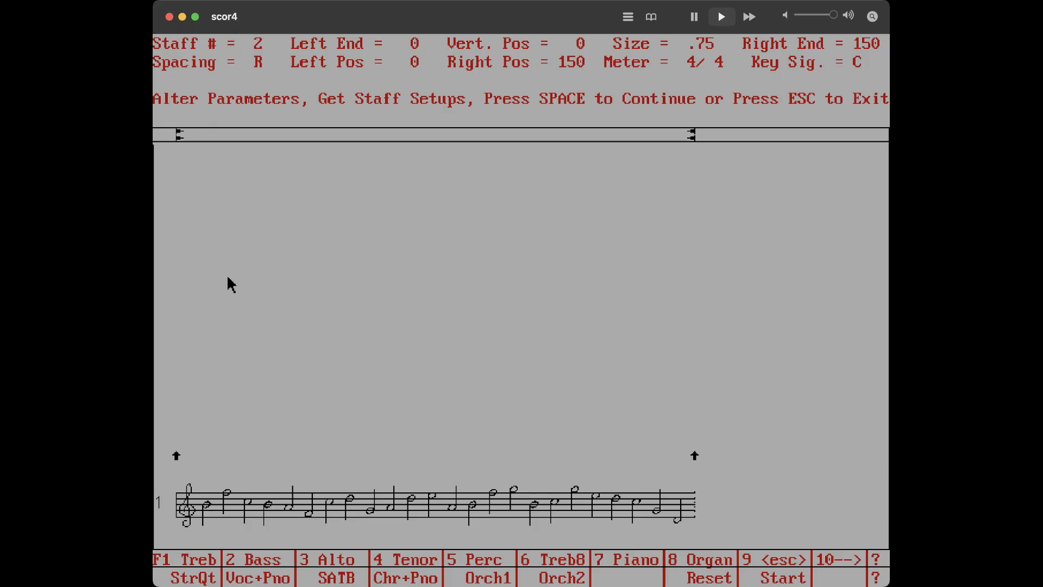
key(Escape)
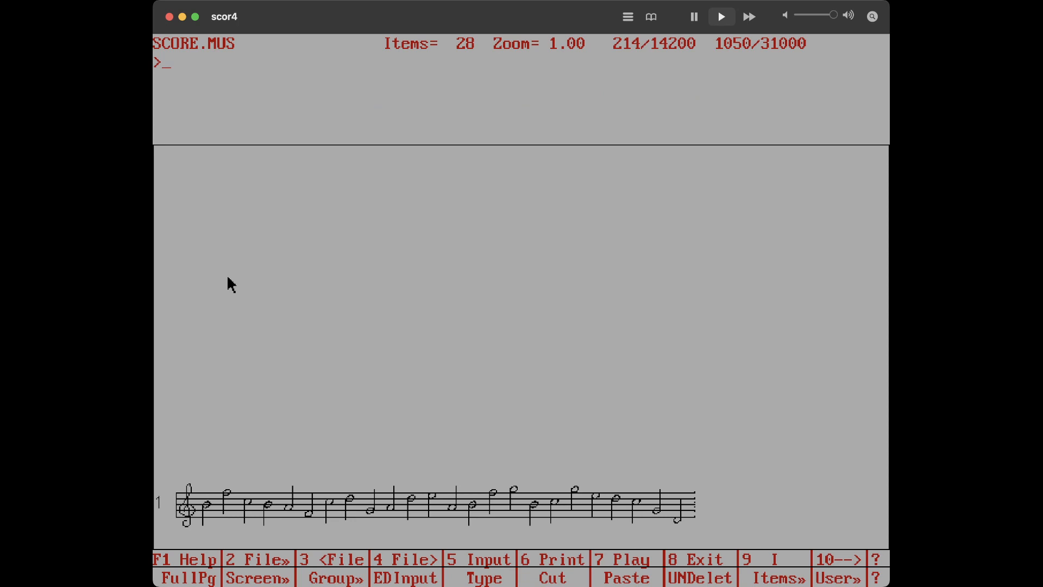
Run the command if p1=1 then p5=0 on all notes
text(if p1=1 then )
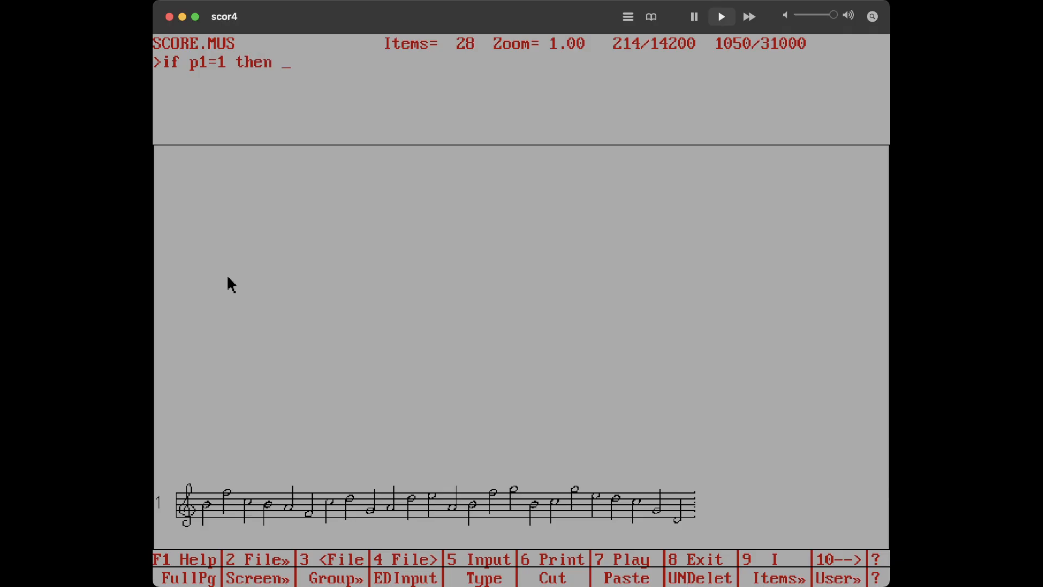
text(p5=0)
key(Return)
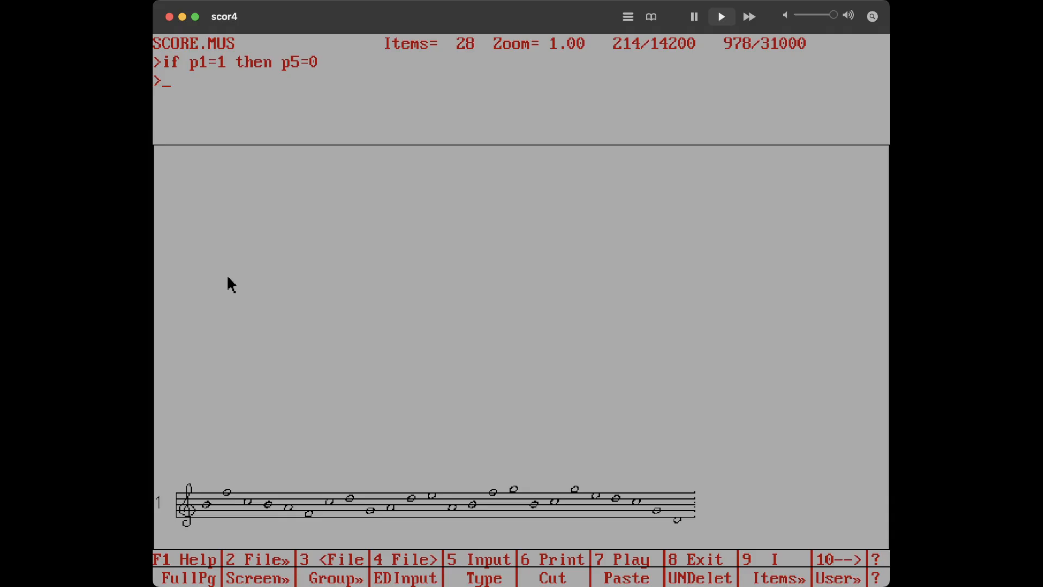
Open staff 1 for item-by-item editing starting at item 1 and make the first note flat
text(st 1 1)
key(Return)
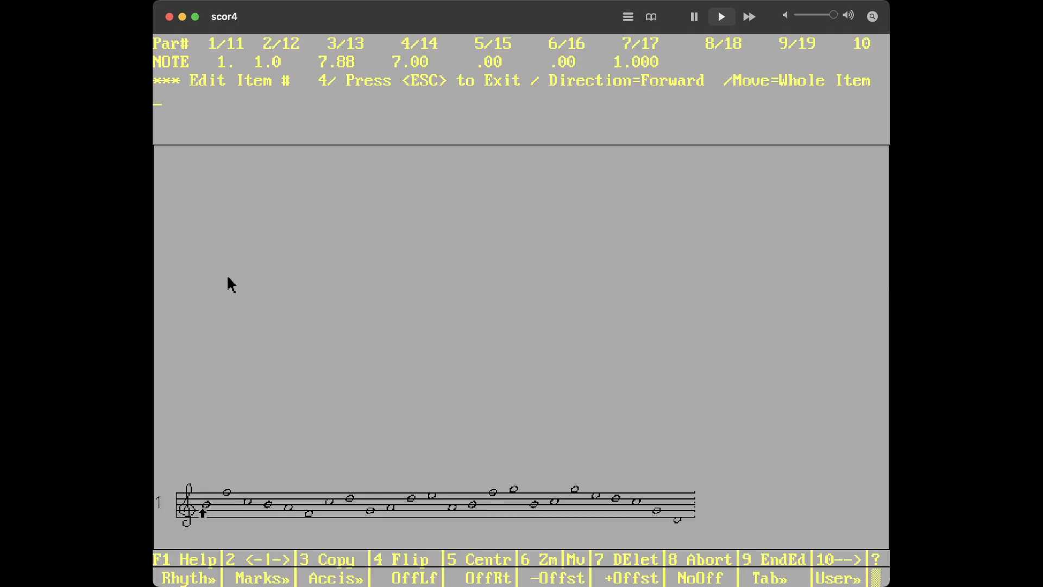
text(flt)
key(Return)
Move five notes ahead and make that note sharp
key(Right)
key(Right)
key(Right)
key(Right)
key(Right)
text(sh)
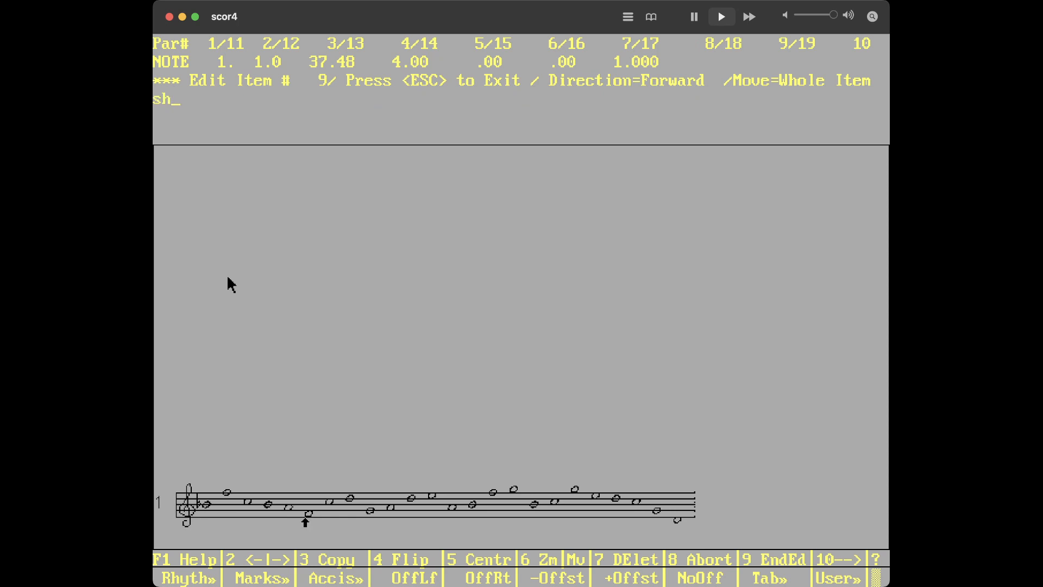
text(p)
key(Return)
Make each of the next two notes sharp
key(Right)
text(sh)
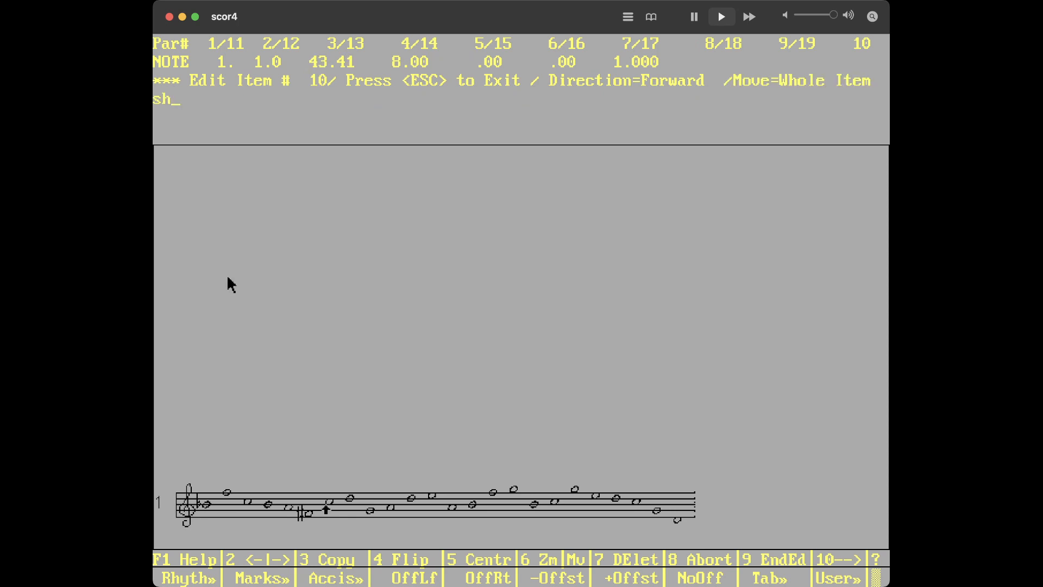
text(p)
key(Return)
key(Right)
text(shp)
key(Return)
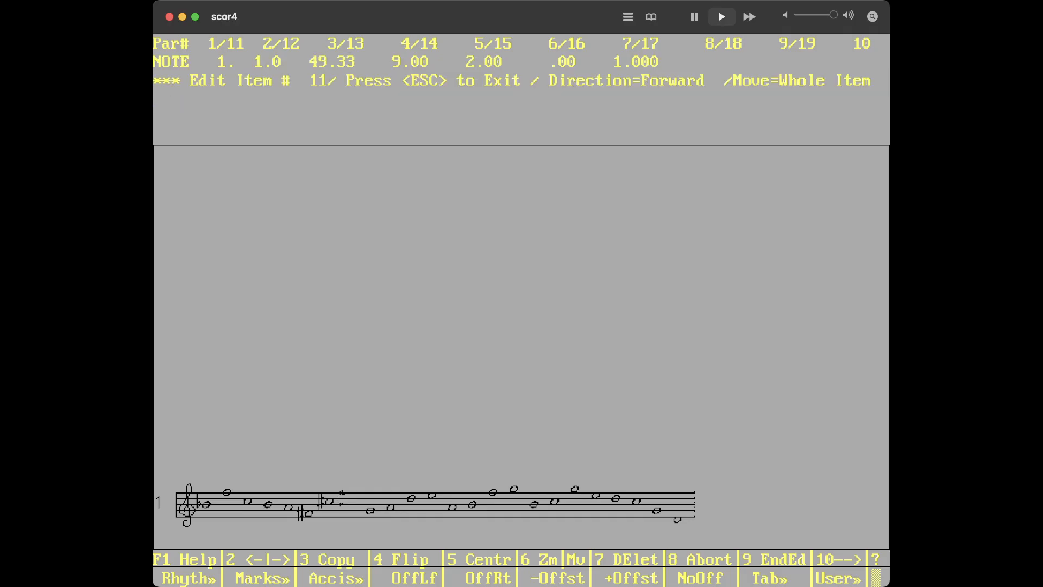
Move two notes ahead and make that note flat
key(Right)
key(Right)
text(flt)
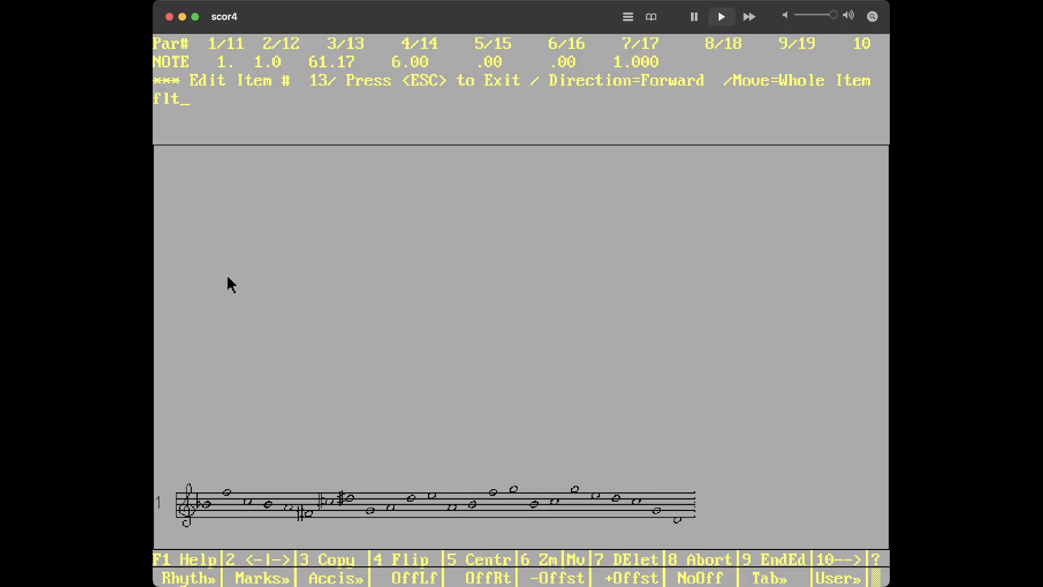
key(Return)
Move two notes ahead and set that note's parameter 7 to 2
key(Right)
key(Right)
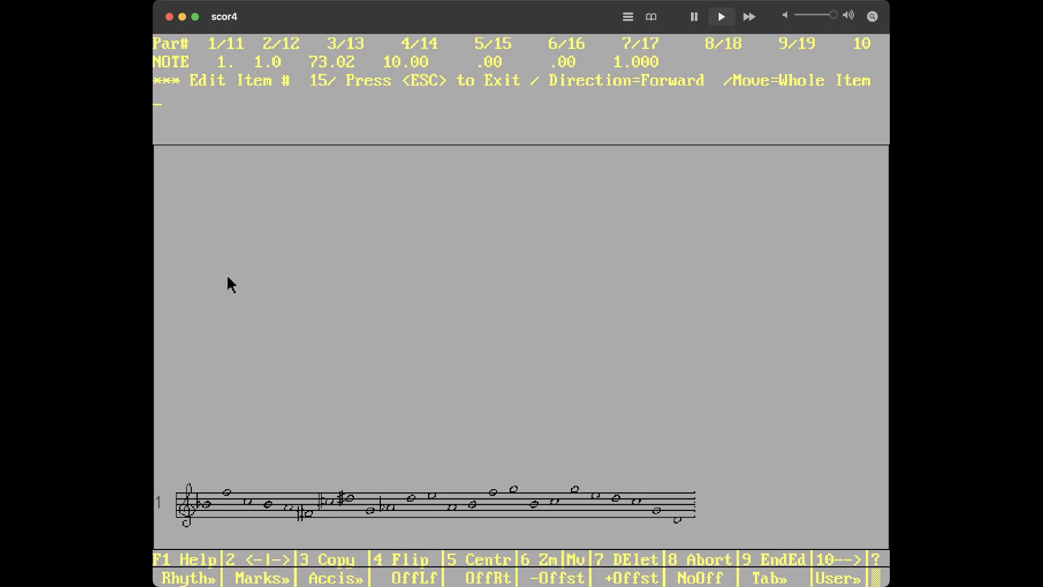
text(7 2)
key(Return)
Make two consecutive notes further along the staff flat
key(Right)
key(Right)
key(Right)
key(Right)
text(flt)
key(Return)
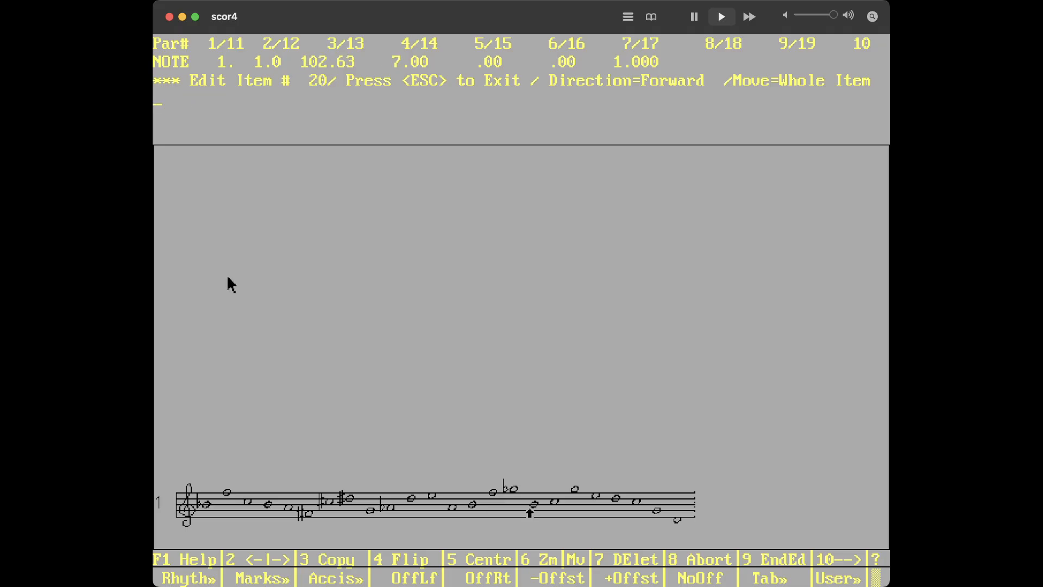
key(Right)
text(flt)
key(Return)
Make two consecutive notes near the end of the staff sharp
key(Right)
key(Right)
key(Right)
key(Right)
key(Right)
text(shp)
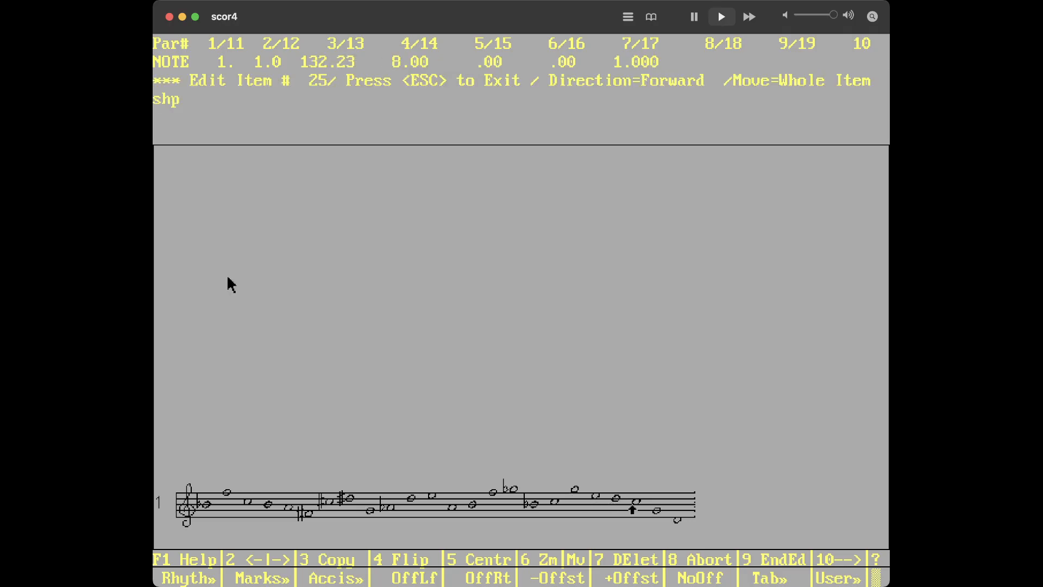
key(Return)
text(shp)
key(Return)
Raise the final note six steps, make it sharp, and exit item editing
key(Right)
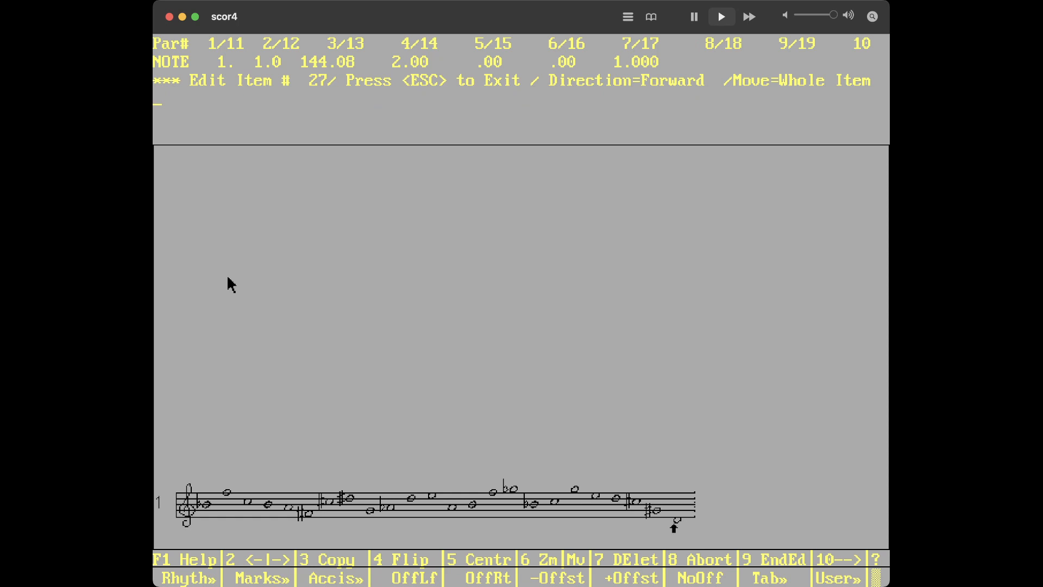
key(Up)
key(Up)
key(Up)
key(Up)
key(Up)
key(Up)
key(Up)
text(shp)
key(Return)
key(Escape)
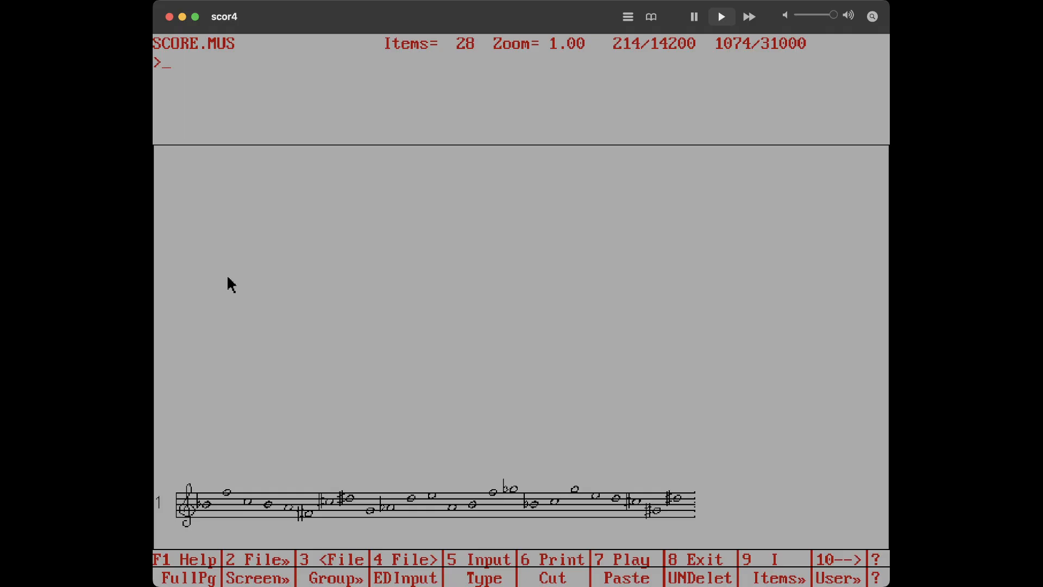
Line up staff 1 as a one-staff system
text(lj)
key(Return)
text(1)
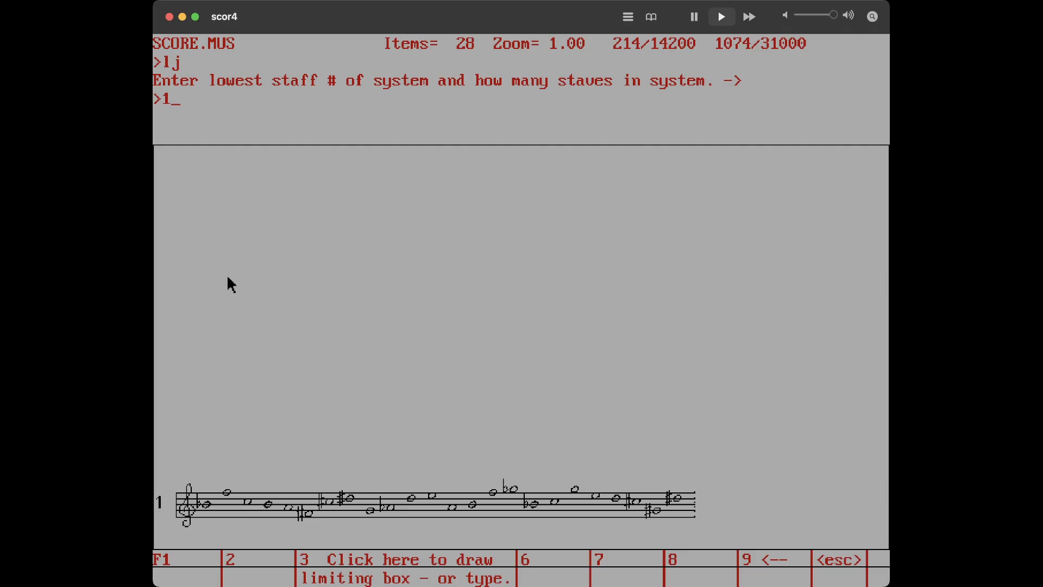
text( 1)
key(Return)
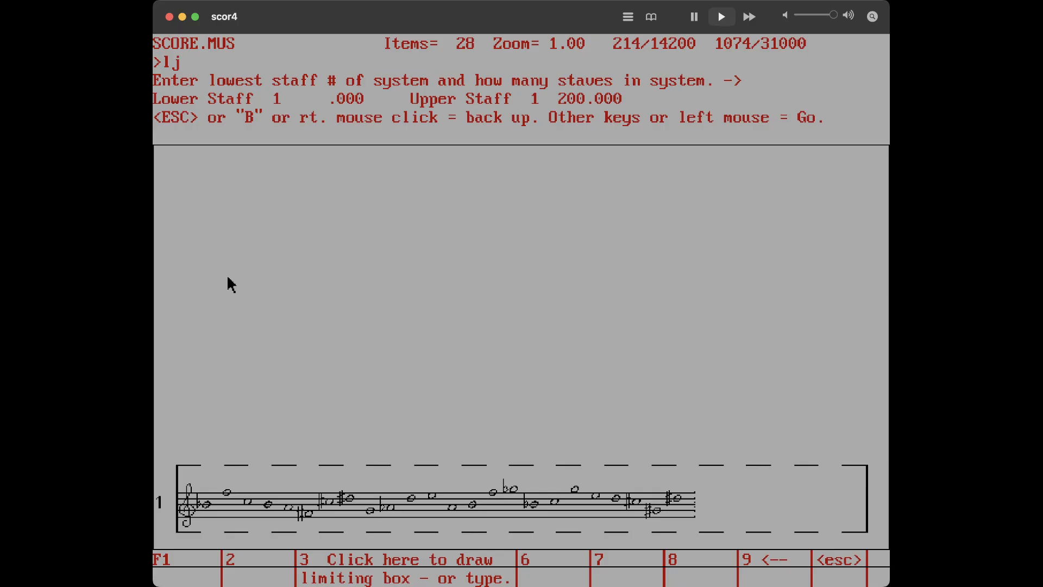
key(Return)
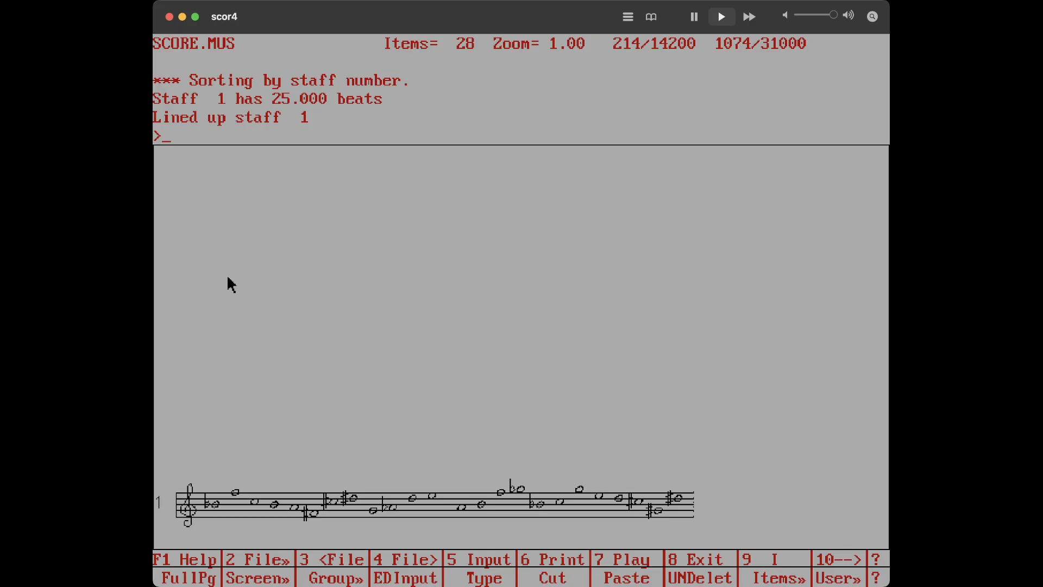
Start a text item on staff 1 at horizontal position 10 and vertical position 14
text(text 1 15)
key(BackSpace)
text(0)
text(14)
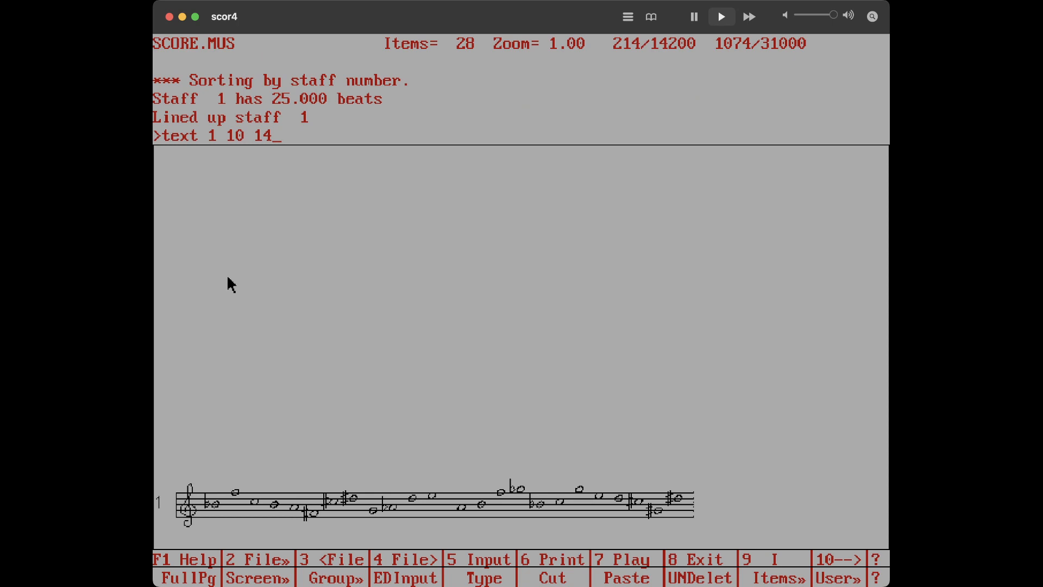
key(Return)
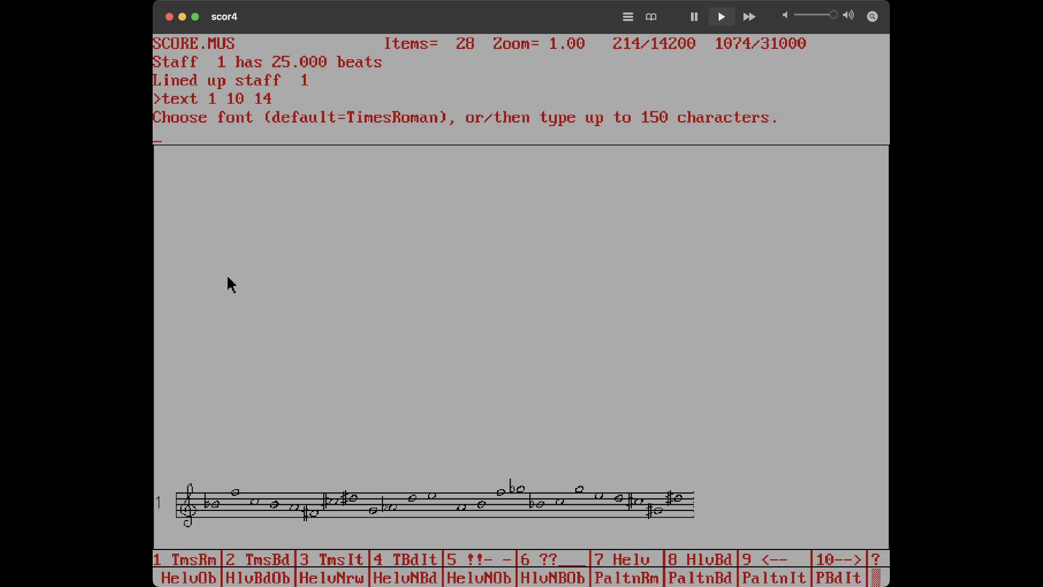
Choose a font and enter the text P-0 above the staff
text(+00)
key(BackSpace)
key(BackSpace)
key(BackSpace)
text(_00)
key(BackSpace)
key(BackSpace)
click(193, 564)
text(P-0)
key(Return)
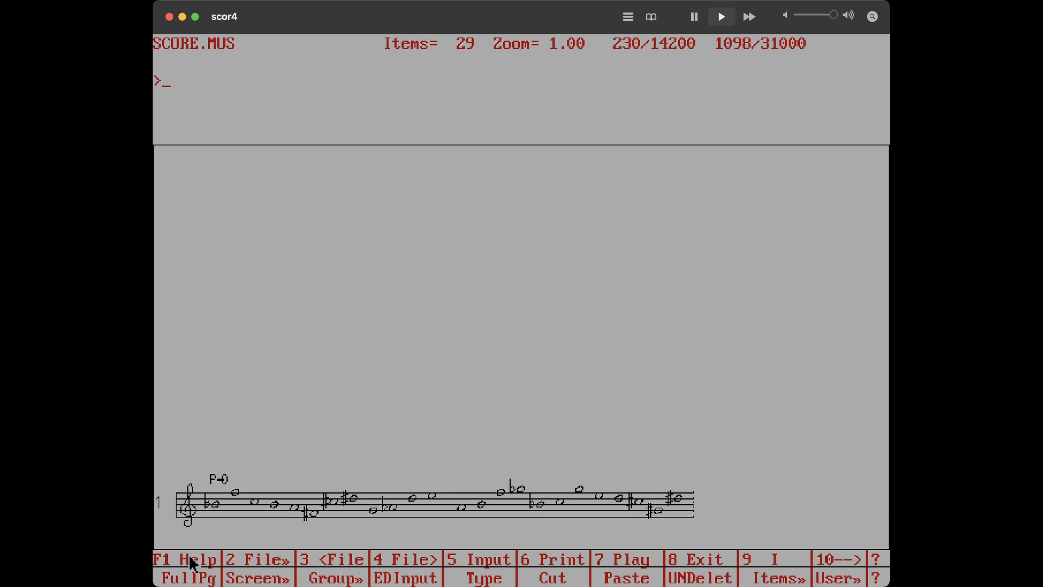
Open the new text item for editing, apply the cn option to it, and exit editing
text(i)
key(Return)
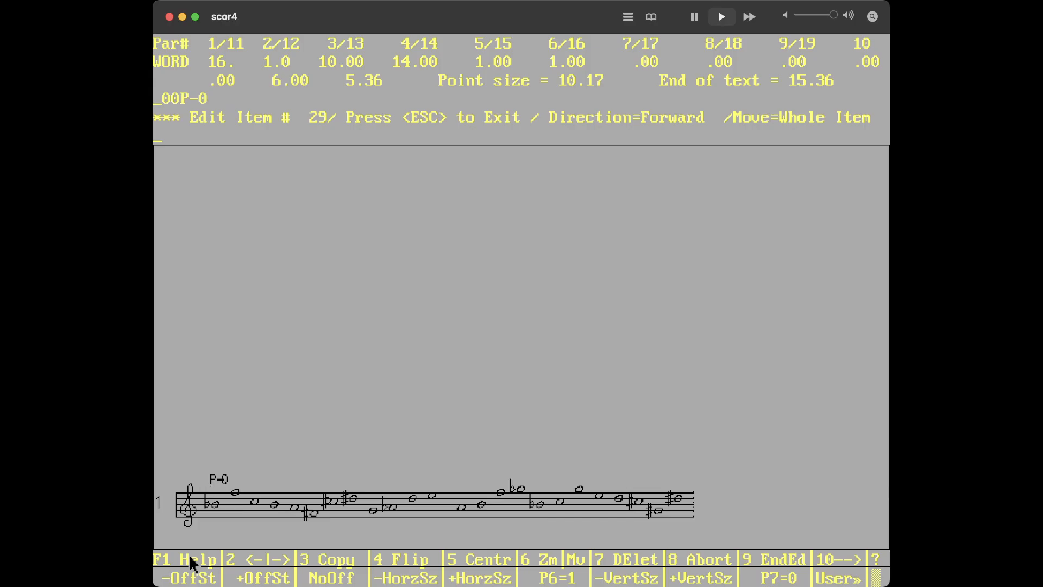
text(cn)
key(Return)
key(Escape)
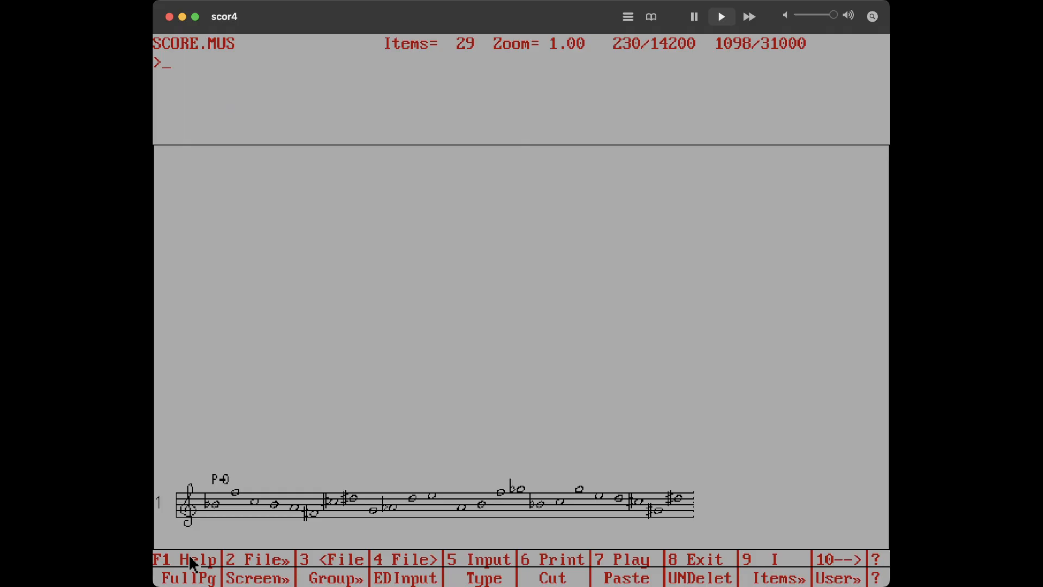
Open the P-0 text item for editing, set the arrow increment to 10, and move a copy right along staff 1
text(i)
key(Return)
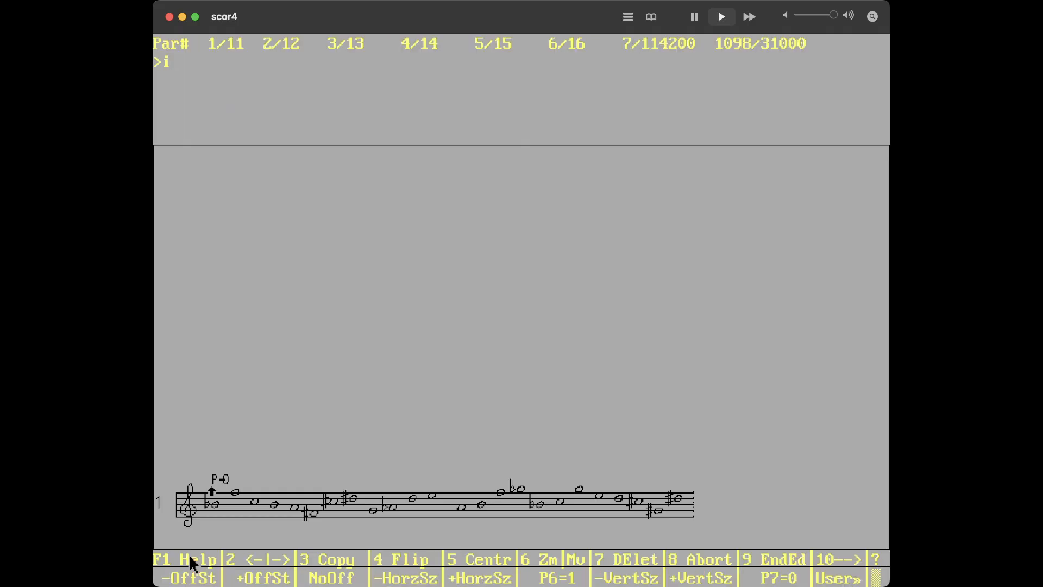
text(inc 10)
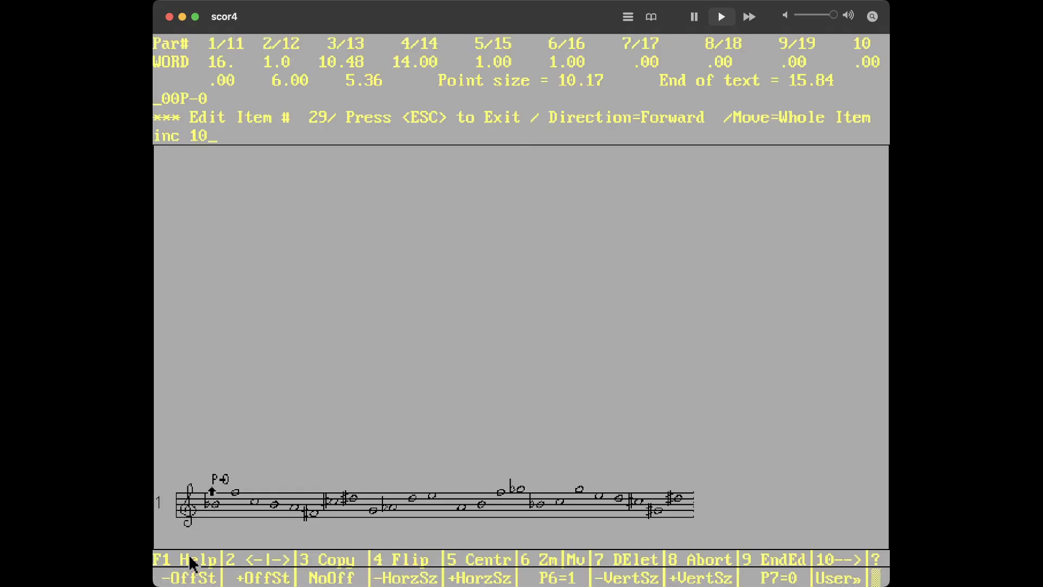
key(Return)
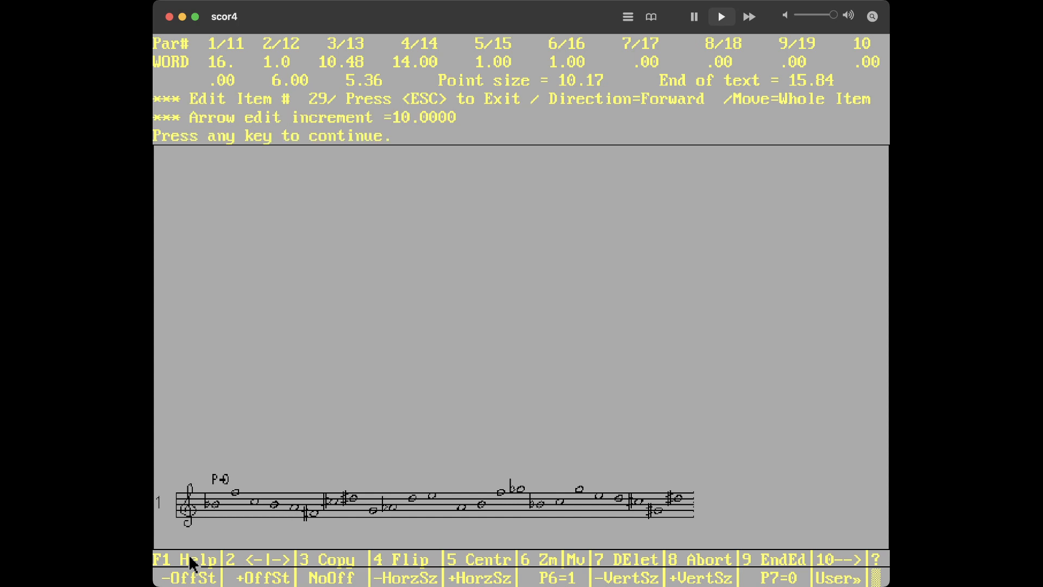
key(Return)
key(Right)
key(Right)
key(Right)
key(Right)
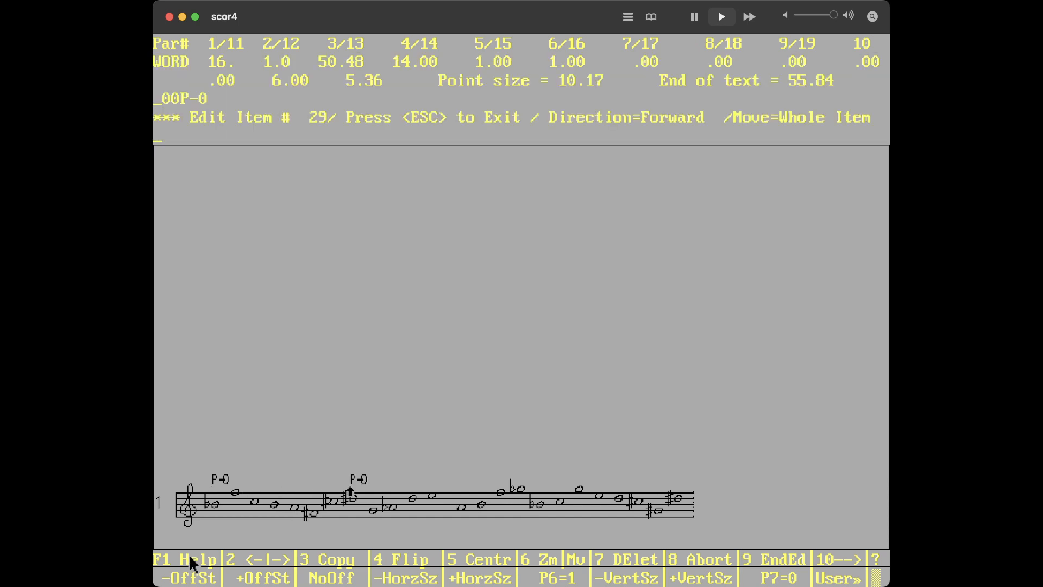
key(Right)
key(Right)
key(Right)
Set the arrow increment to 1 and apply the cn option to the copied text item
text(inc 1)
key(Return)
key(Return)
text(cn)
key(Return)
key(Return)
Change the copied text to RI-5 and exit editing
text(tx)
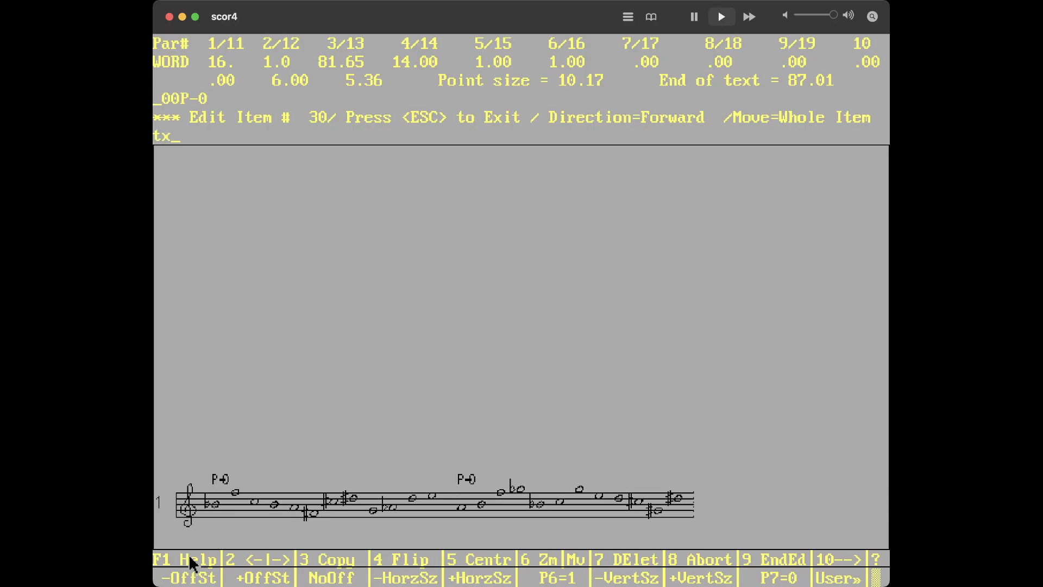
key(Return)
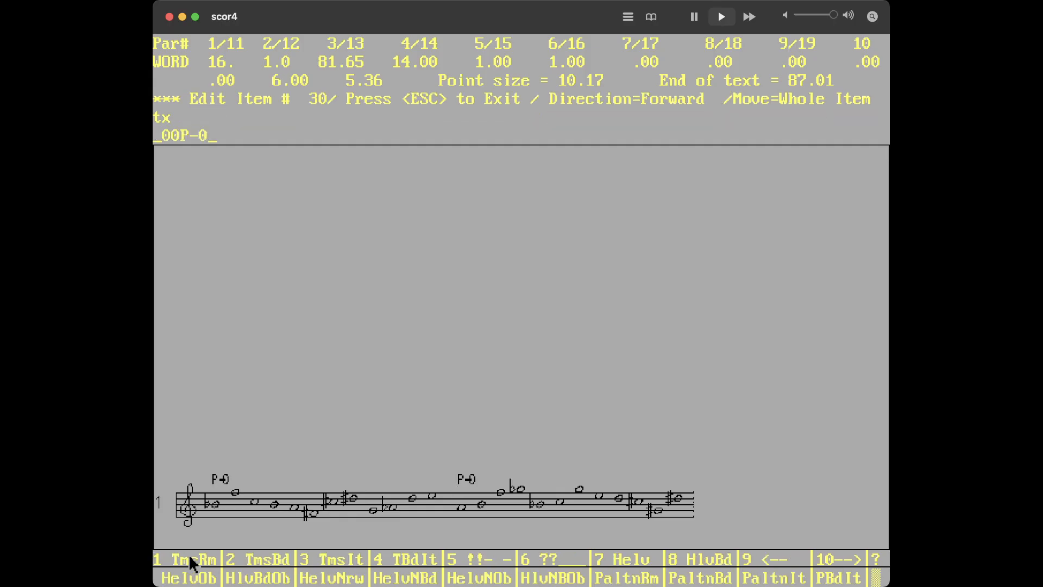
key(BackSpace)
key(BackSpace)
key(BackSpace)
text(RI-5)
key(Return)
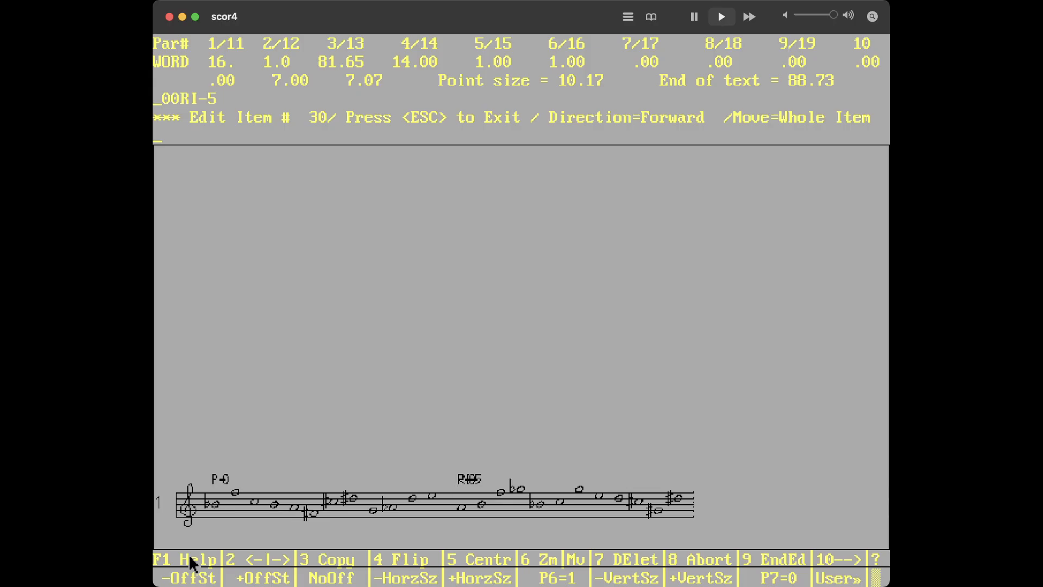
key(Escape)
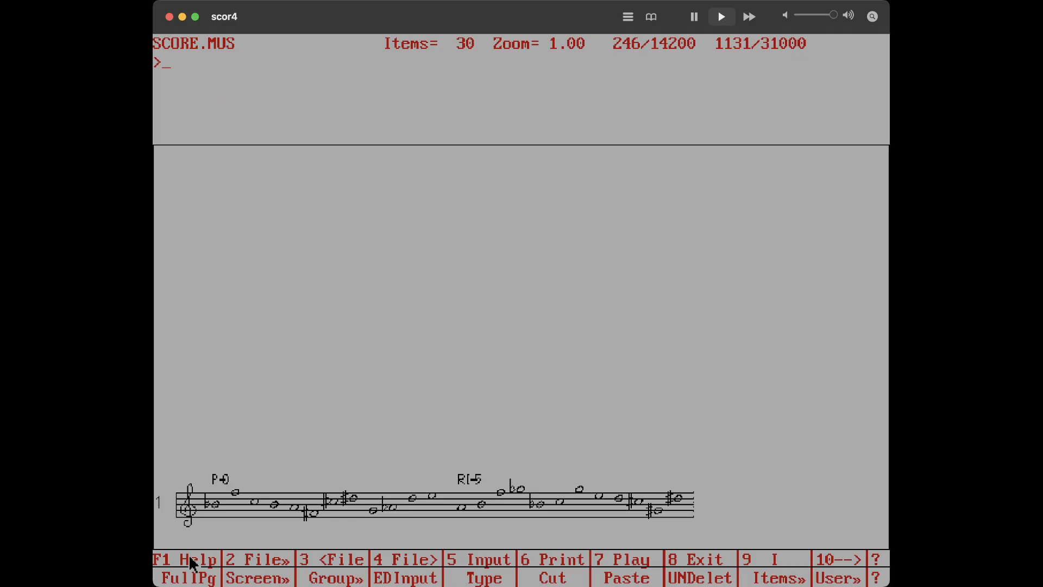
Open the bar line item on staff 1 and read its help pages on bar line parameters
text(st 1 14)
key(Return)
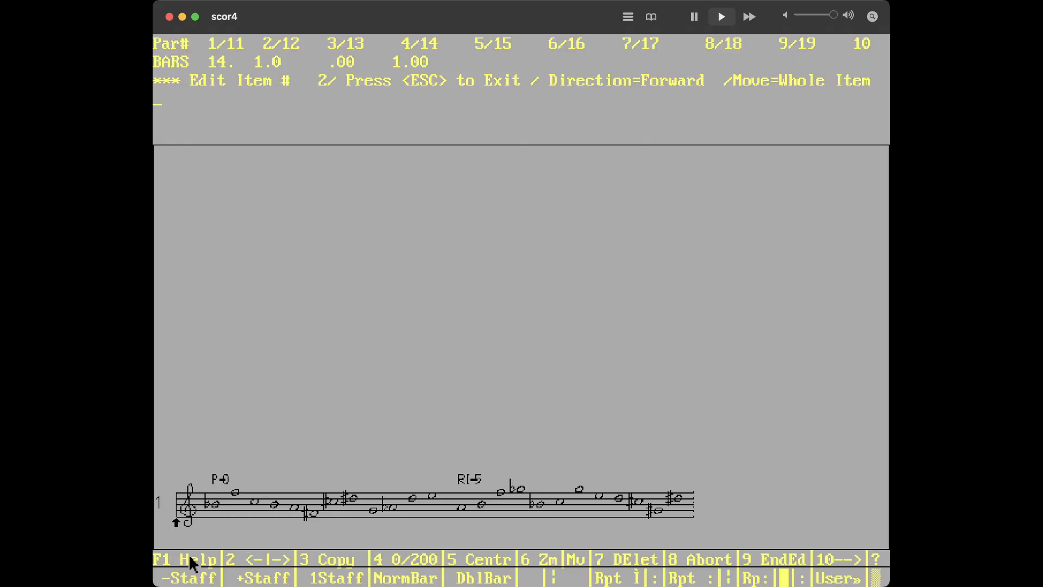
key(Right)
key(Left)
click(201, 563)
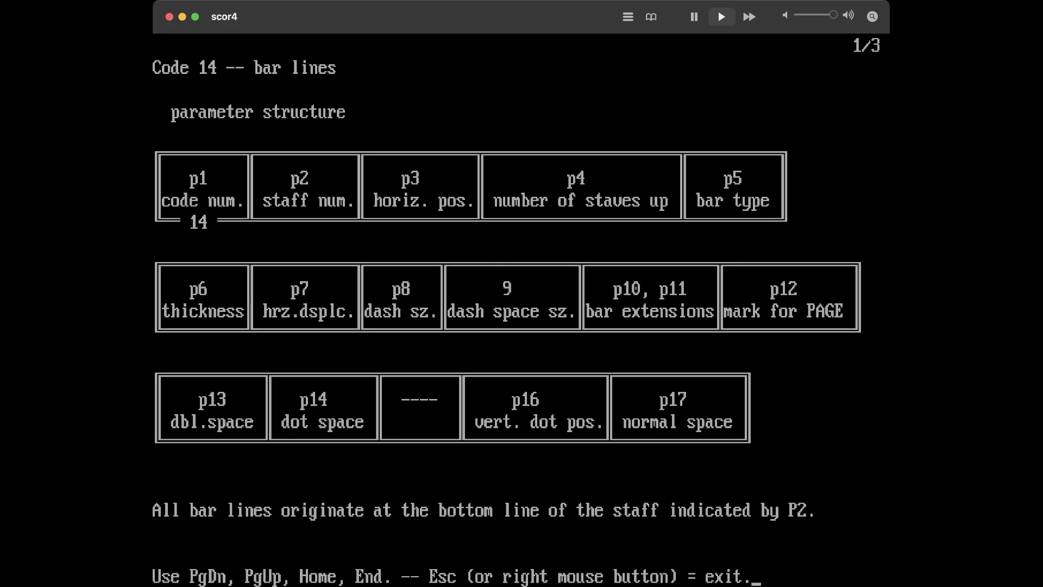
key(Page_Down)
key(Page_Down)
key(Page_Down)
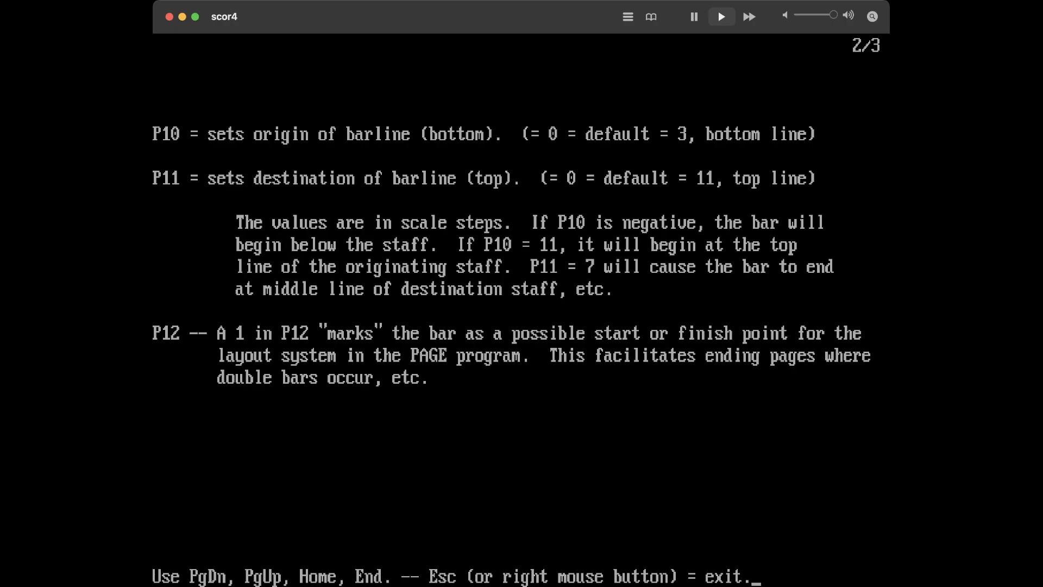
key(Escape)
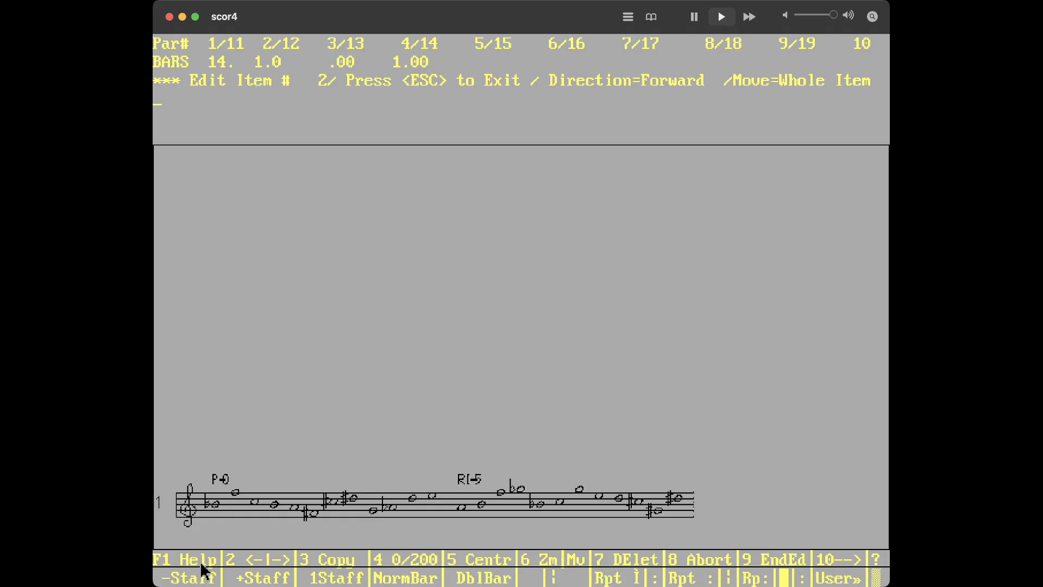
Set the bar line's parameter 10 to 11, parameter 11 to 3 and parameter 4 to 2, then exit editing
text(10 11)
key(Return)
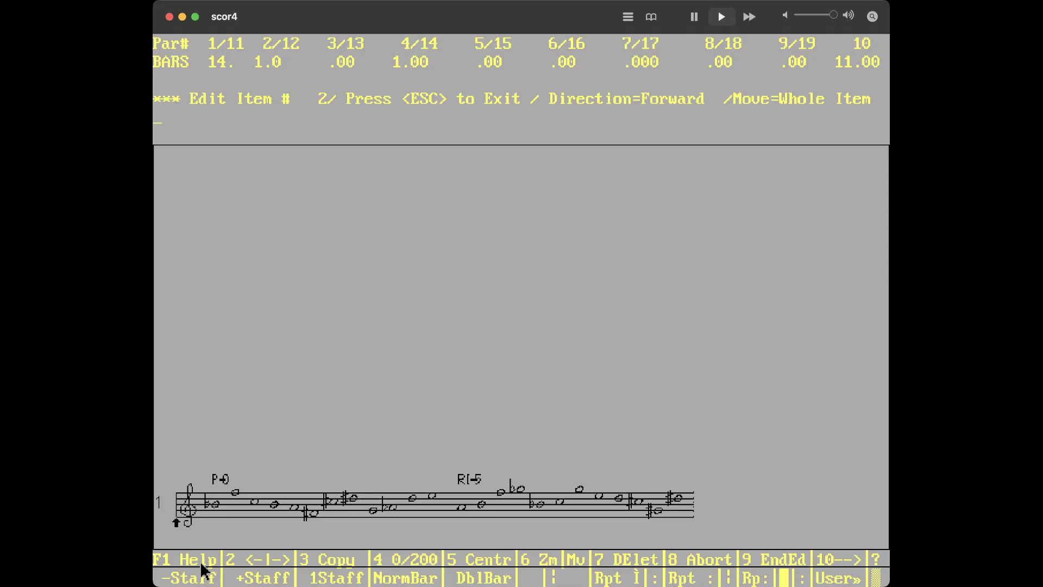
text(11 3)
key(Return)
text(4 2)
key(Return)
key(Escape)
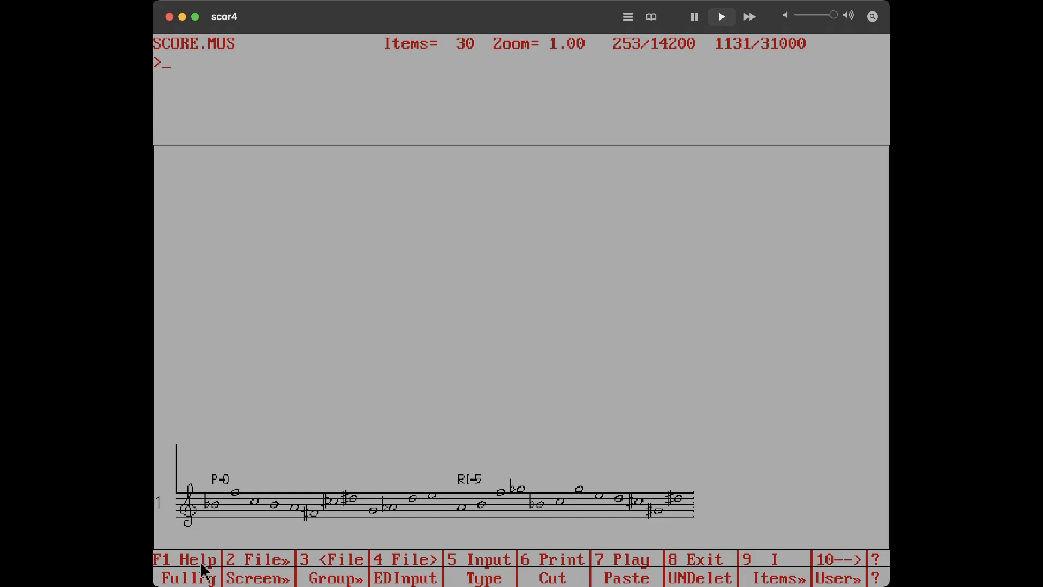
Reopen the bar line, check the bar type help, and set parameter 5 to 7 for a dashed bar
text(i)
key(Return)
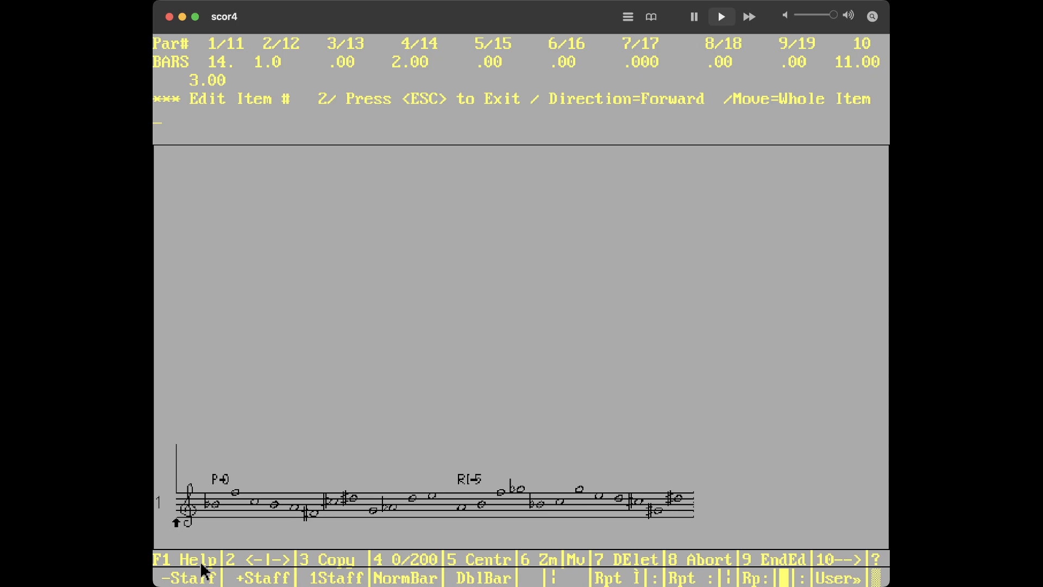
click(202, 565)
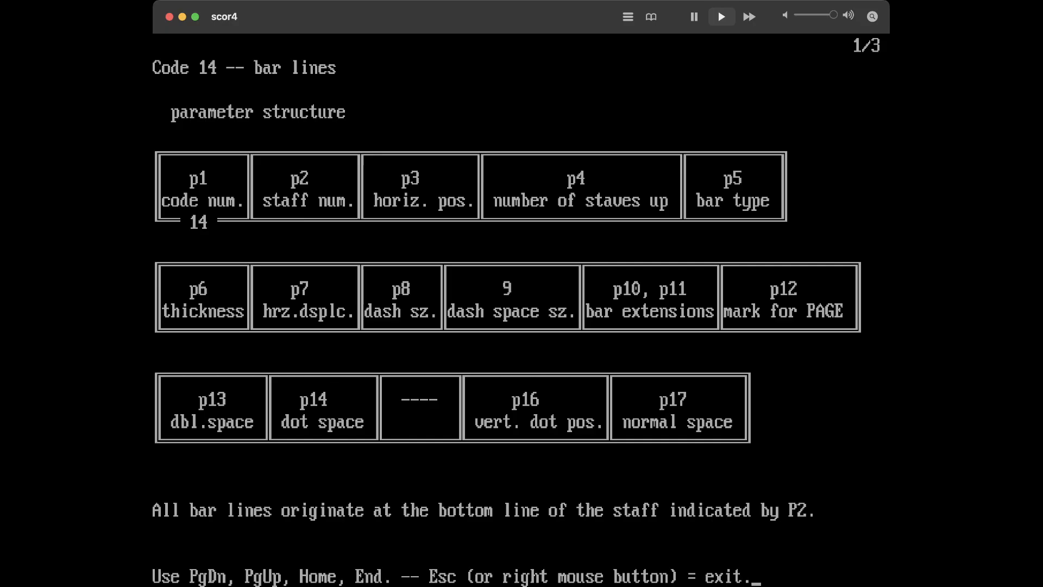
key(Page_Down)
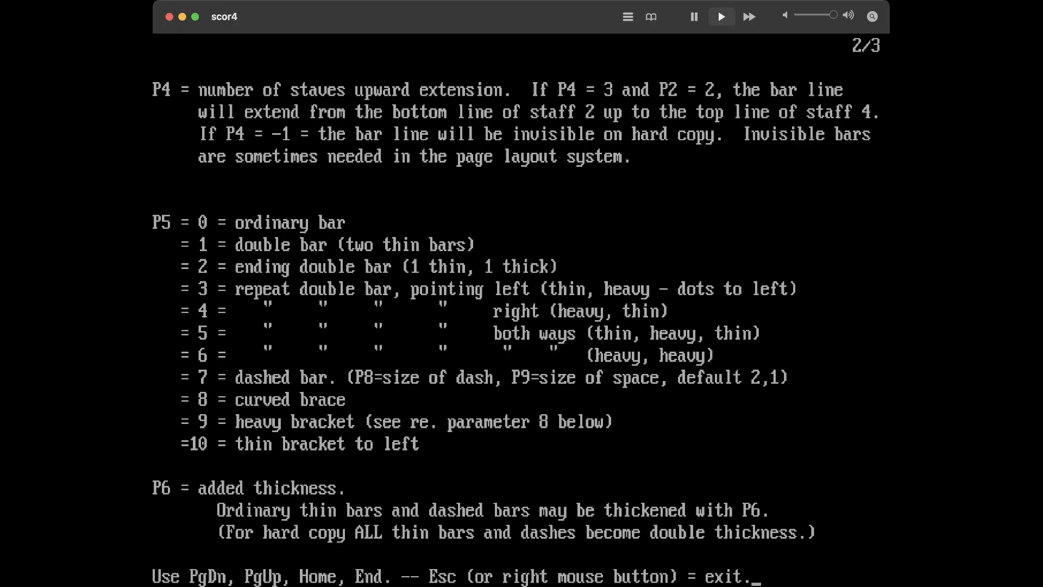
key(Escape)
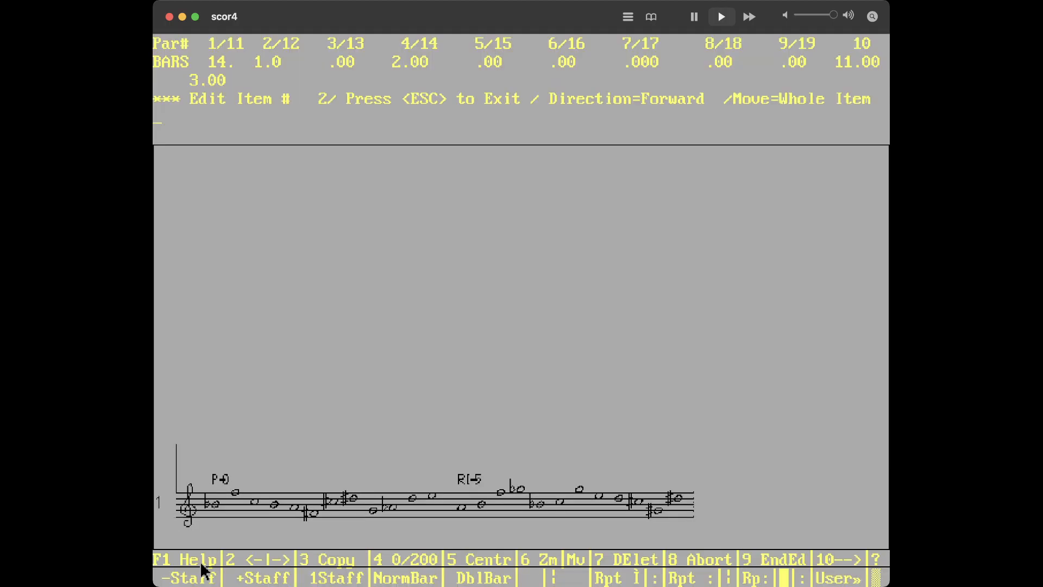
text(5 7)
key(Return)
key(Escape)
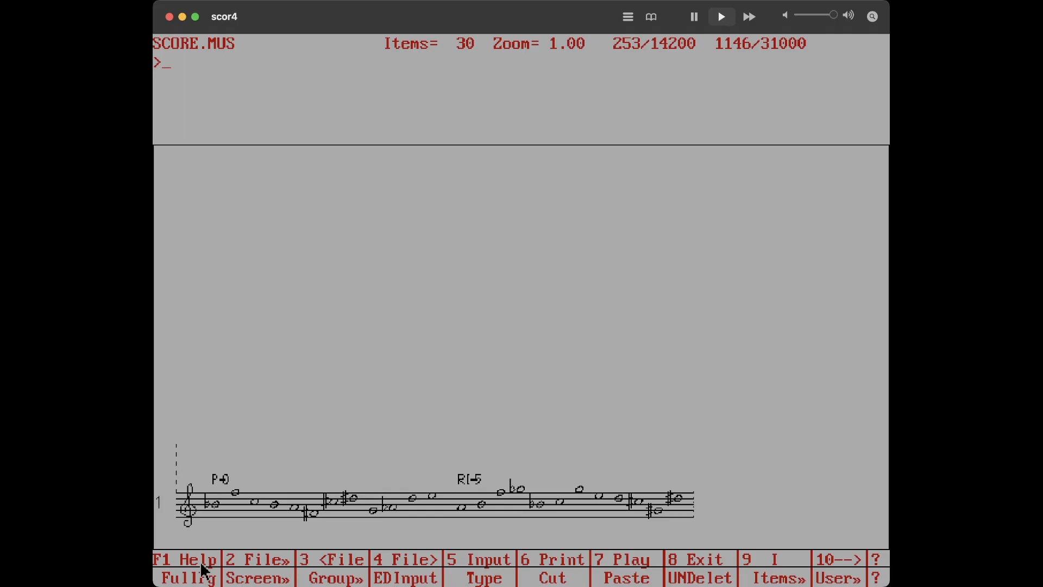
Start note input on staff 2 with m2, bass clef, 4/4 meter, a rest and the chord bn2:cn3:fn:bn
text(inp)
key(Return)
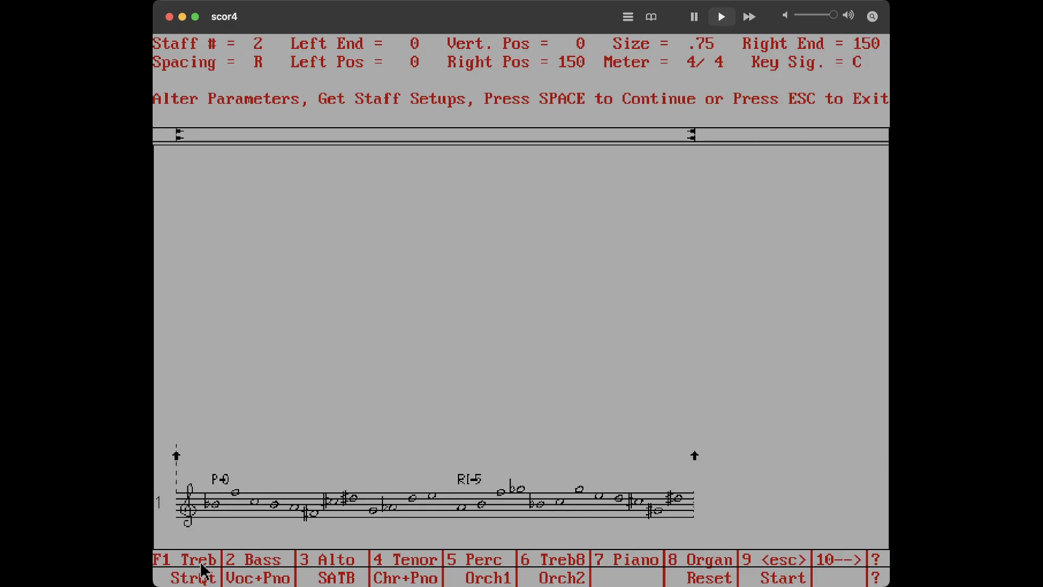
key(space)
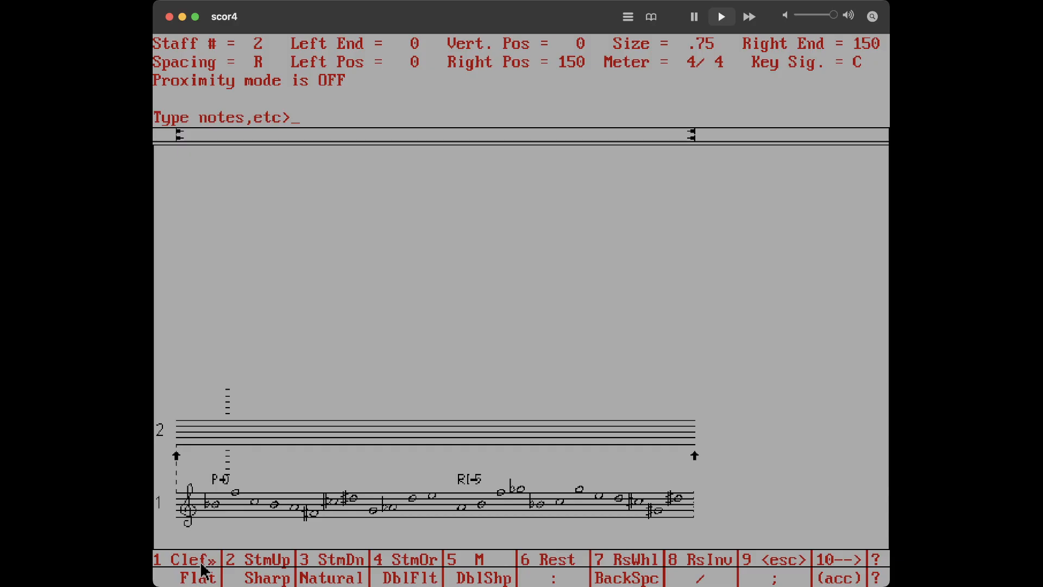
text(m2)
text(/ba/4 4)
text(/r)
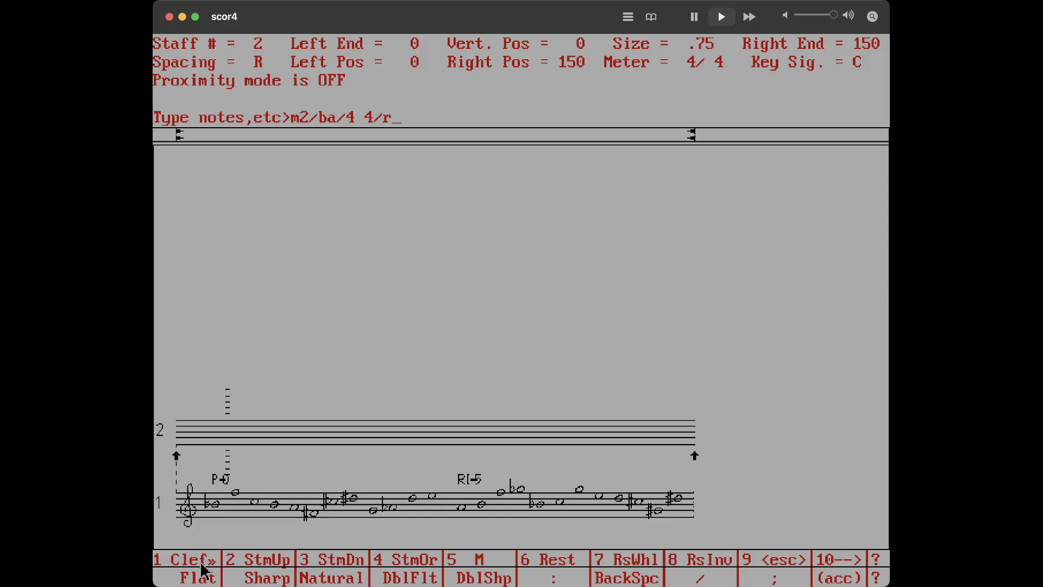
text(/bn2:cn3:f")
key(BackSpace)
text(n:bn)
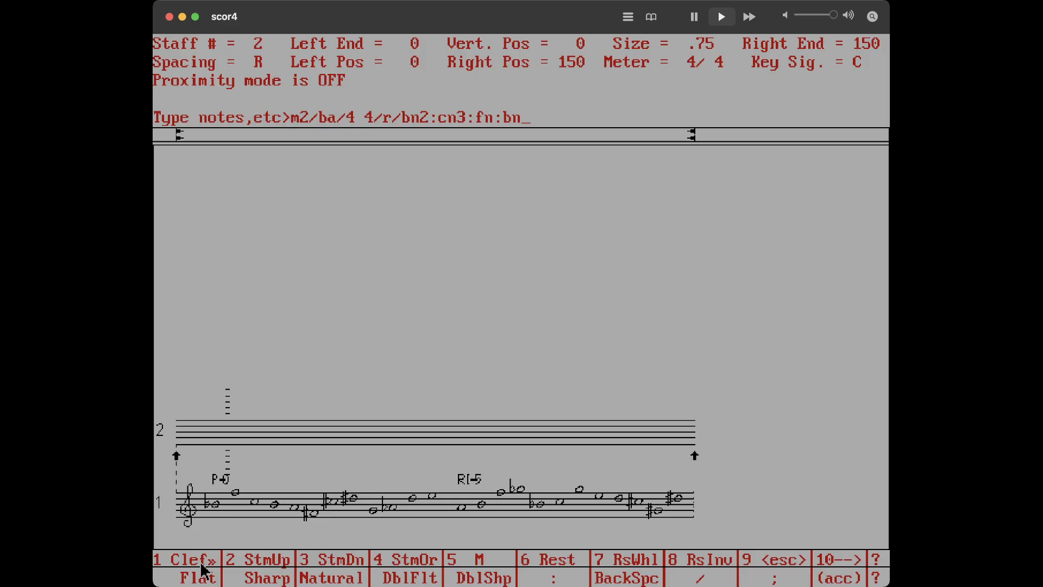
text(/)
Continue staff 2 with ri, treble clef, the chord gn4:en:dn:af and a bar line
text(ri)
text(/tr/)
text(gng)
key(BackSpace)
text(4:en)
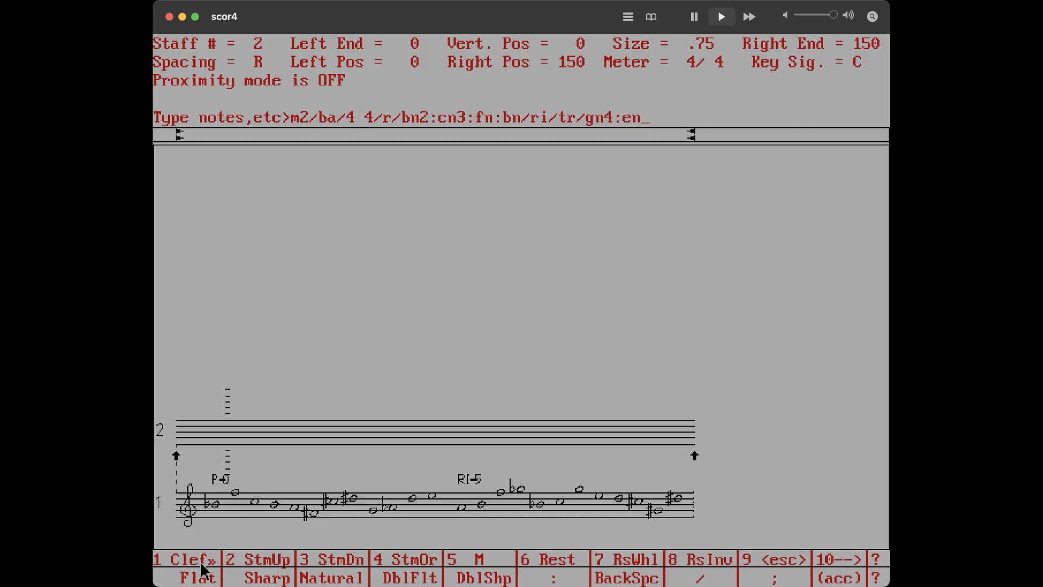
text(:dn:af j/m/)
key(Return)
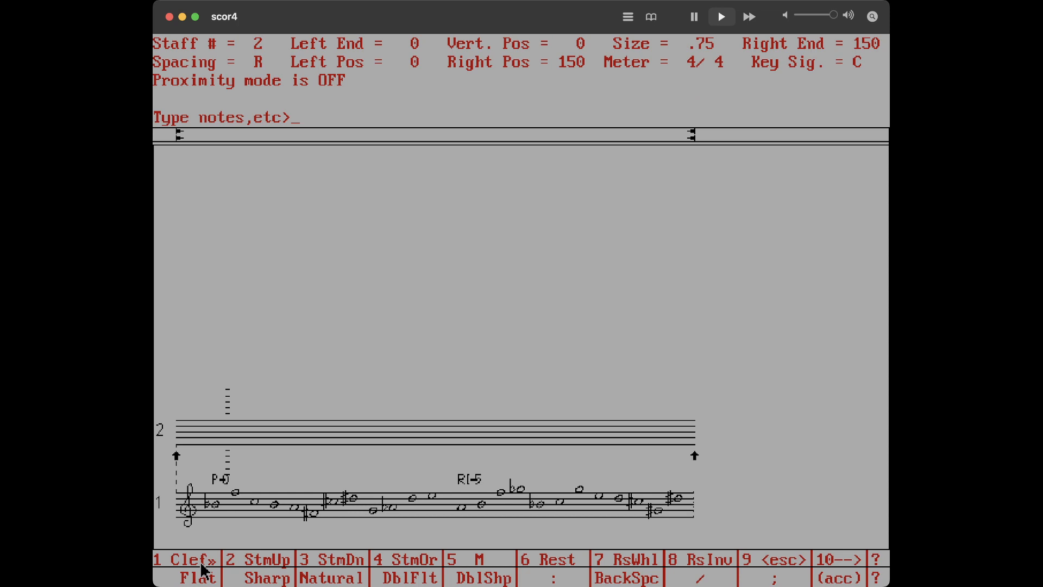
Add ri, bass clef, the chord gn3:bf:cn4:en, ri and a bar line, ending the staff 2 notes
text(ri/ba/gn3:bf)
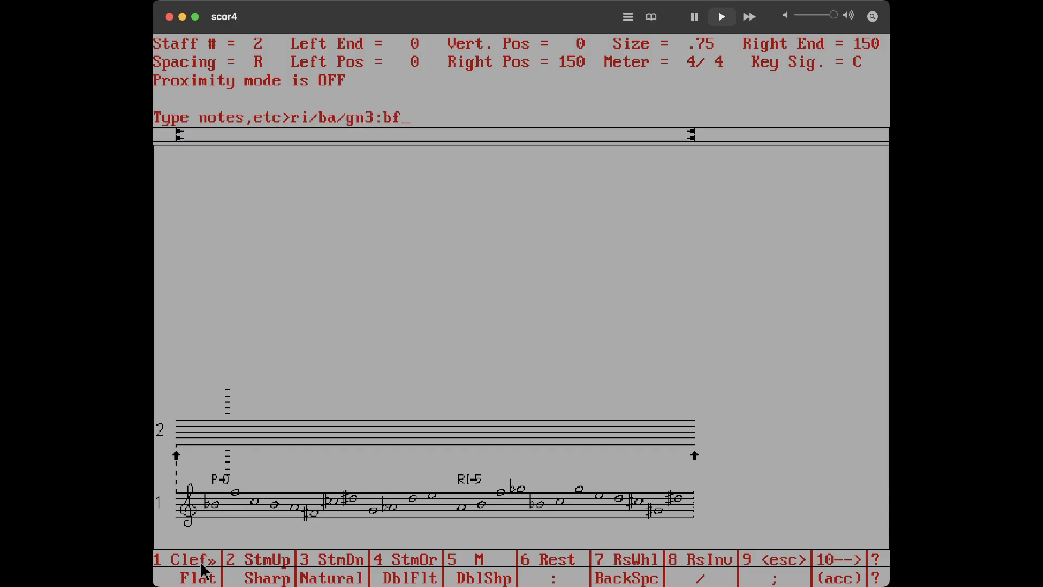
text(:cn4:en/ri)
text(/m;)
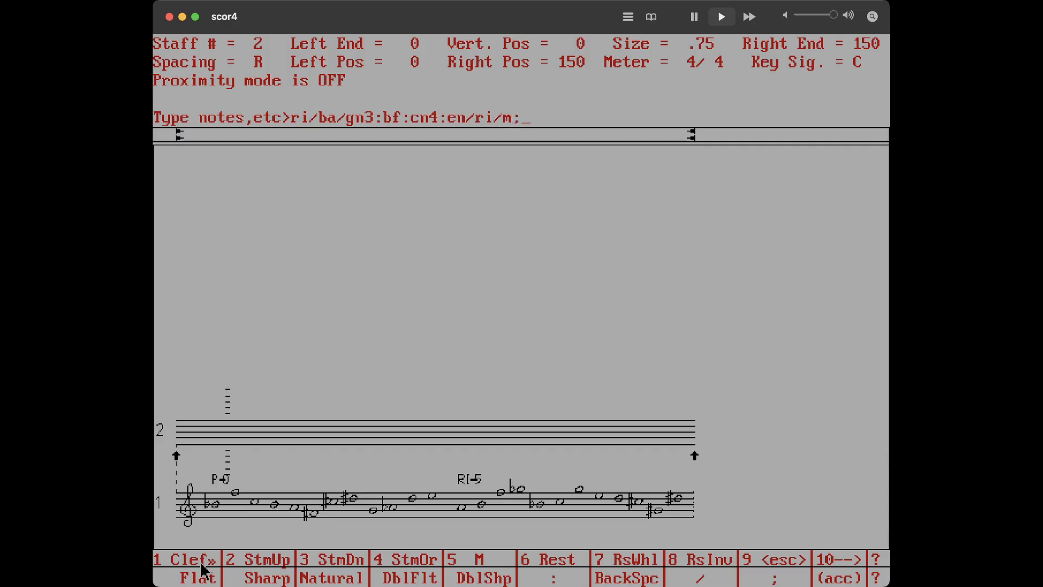
key(Return)
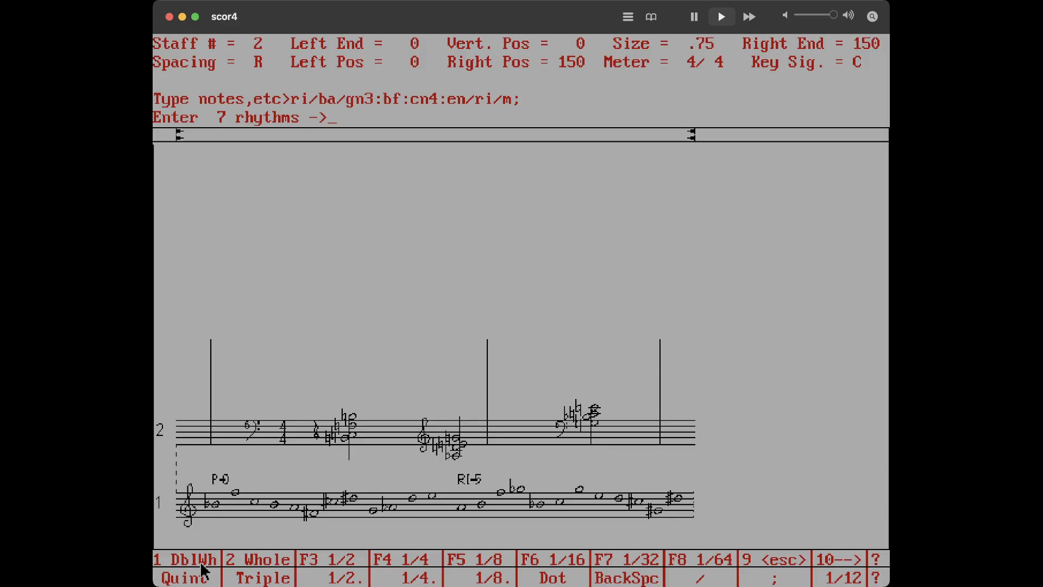
Enter the rhythms qx6/h and the mark g, and decline saving staff 2's input to a file
text(qx6/h;)
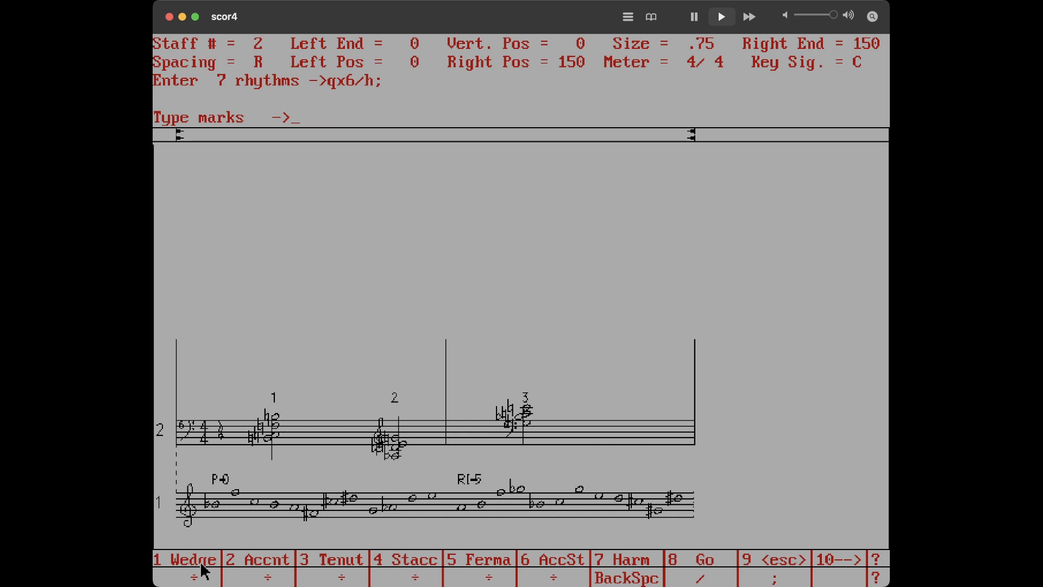
text(g)
key(Return)
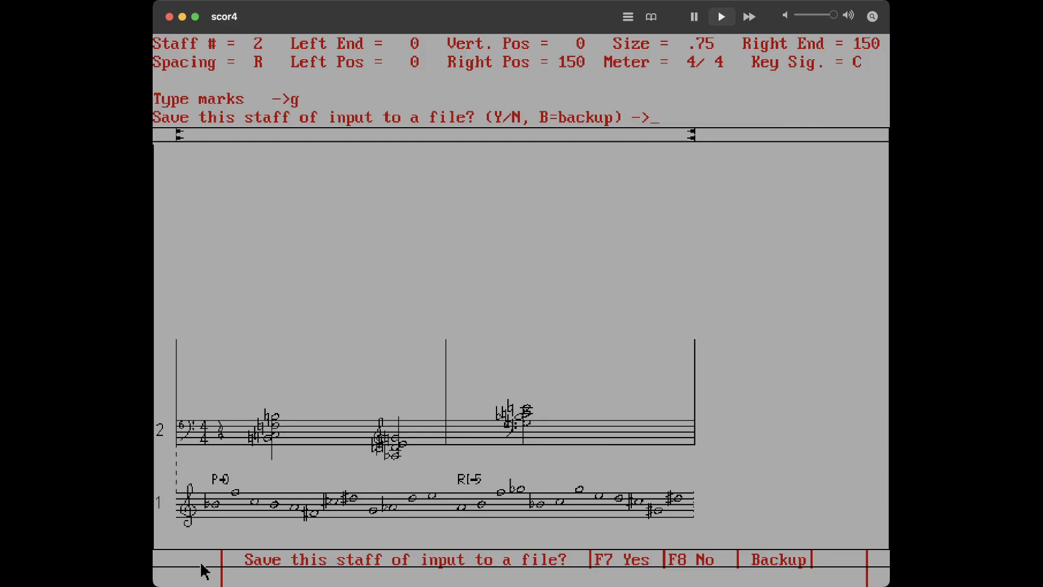
text(n)
key(Return)
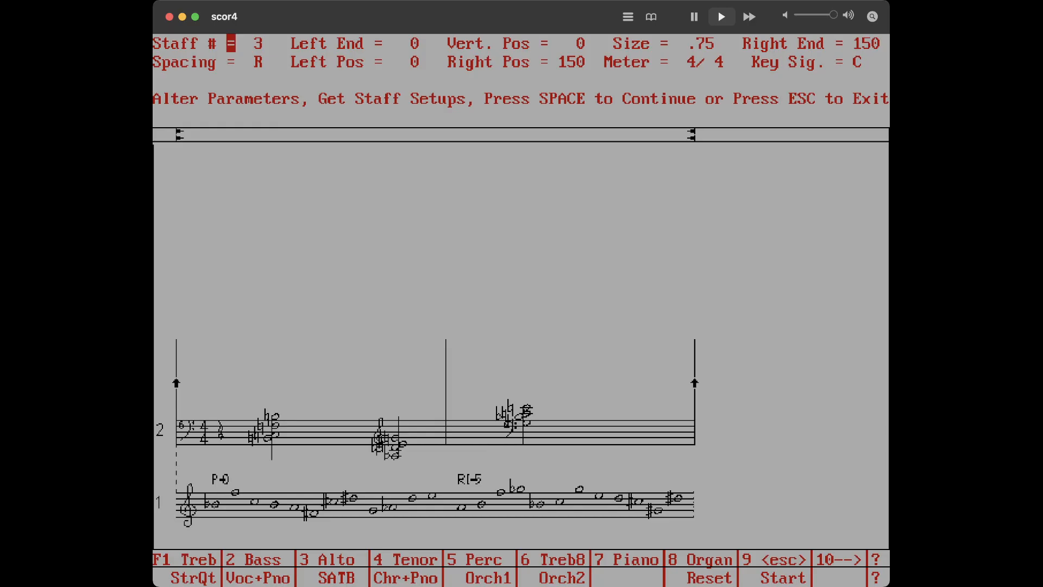
Start staff 3 with treble clef, 4/4 meter, a rest, ri and the chord fs4:ds:cs:an3
key(space)
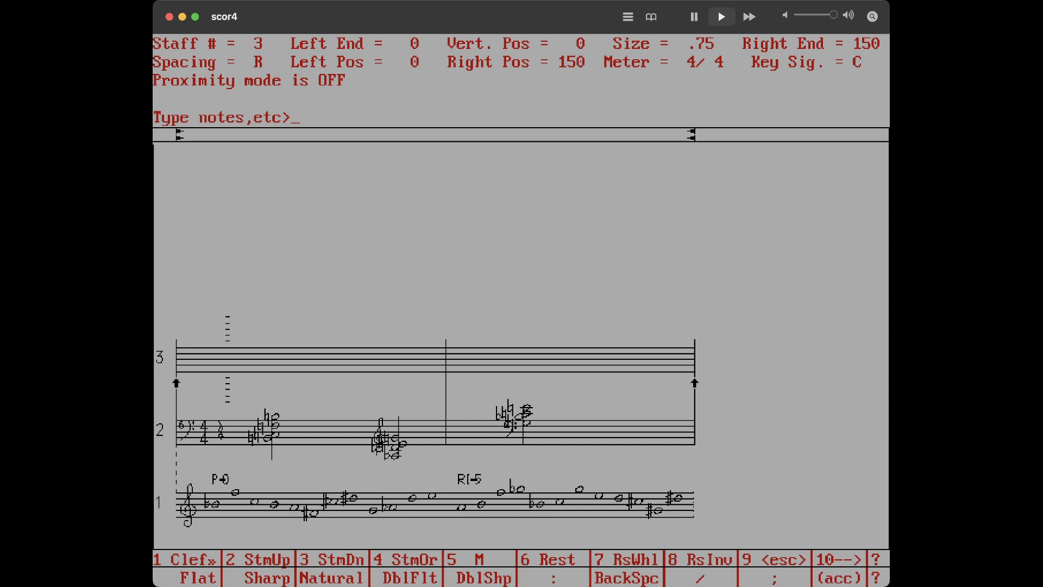
text(tr/4 4/r/ri)
text(/)
text(fs3)
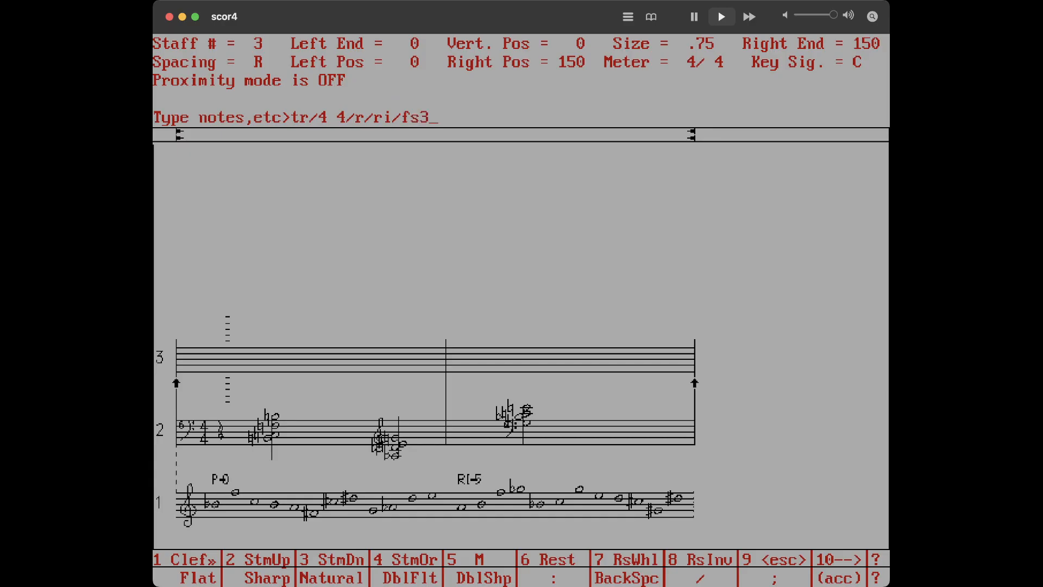
key(BackSpace)
text(4:ds:cs:an3/ri)
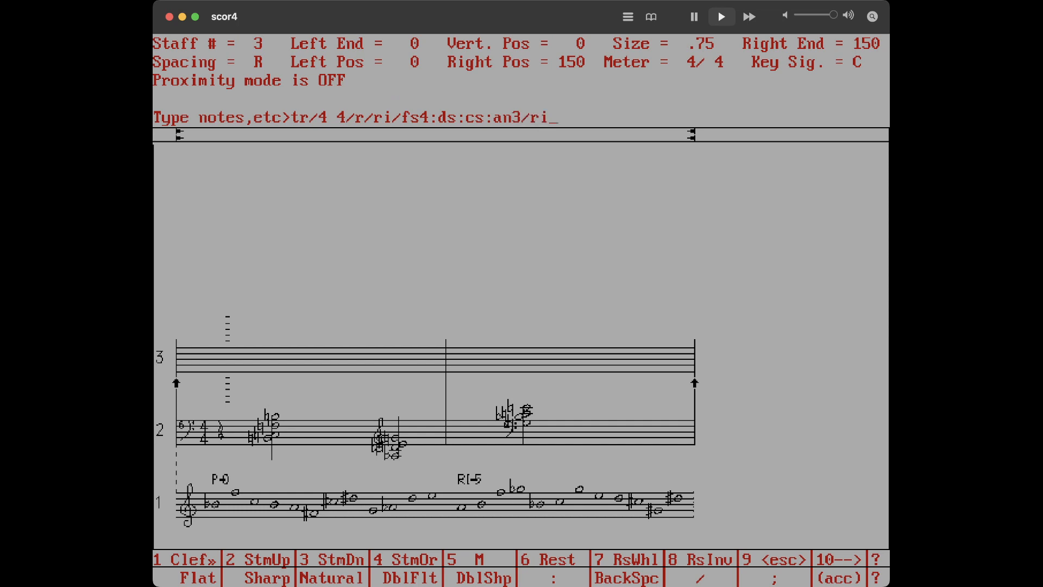
text(/fs4:an:bn:a)
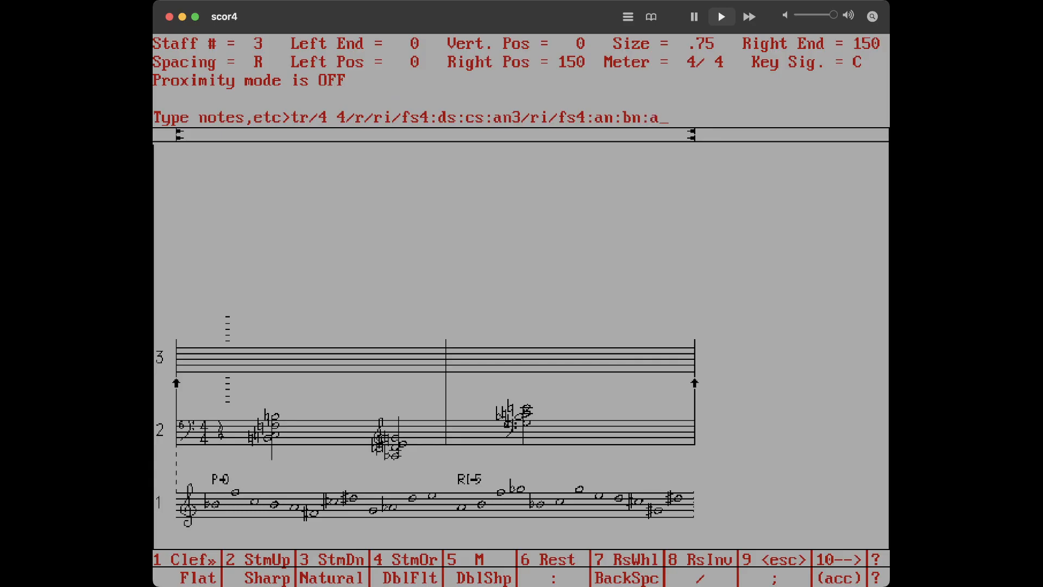
Add ri, the chord fs4:an:bn:fnu, ri and a bass clef on staff 3
key(BackSpace)
text(fnu)
text(/)
text(ri)
key(BackSpace)
text(i/ba/ds3:)
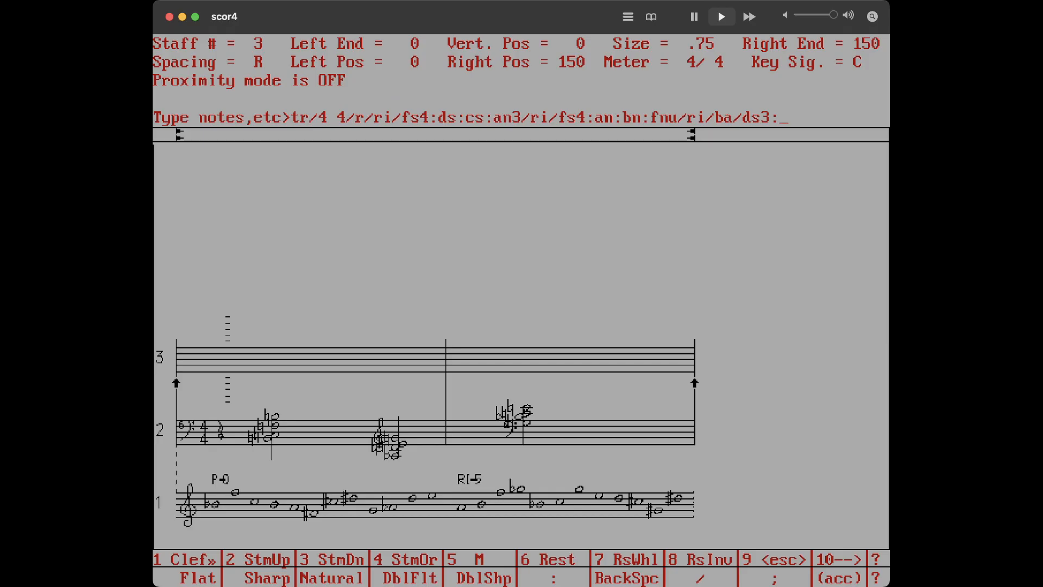
text(g2)
Enter the final staff 3 chord ds3:gs:cs4:dn and end the note input
key(BackSpace)
text(s:cs4:dn4)
key(BackSpace)
text(/)
key(BackSpace)
text(;)
key(Return)
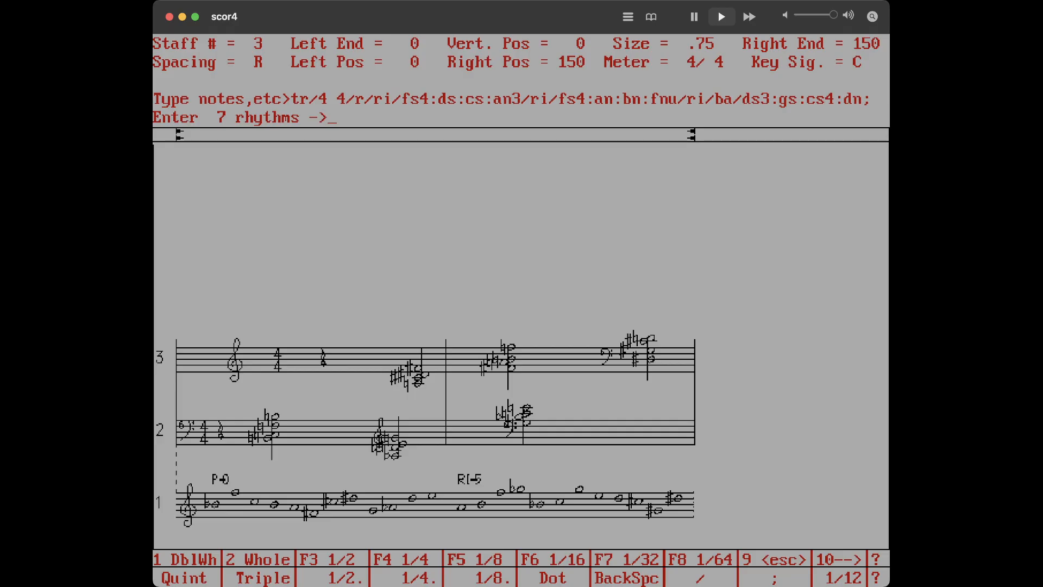
Enter the rhythms qx6/h for staff 3 and type the marks p 0.5/c+ 1 2
text(qx6/h;)
key(Return)
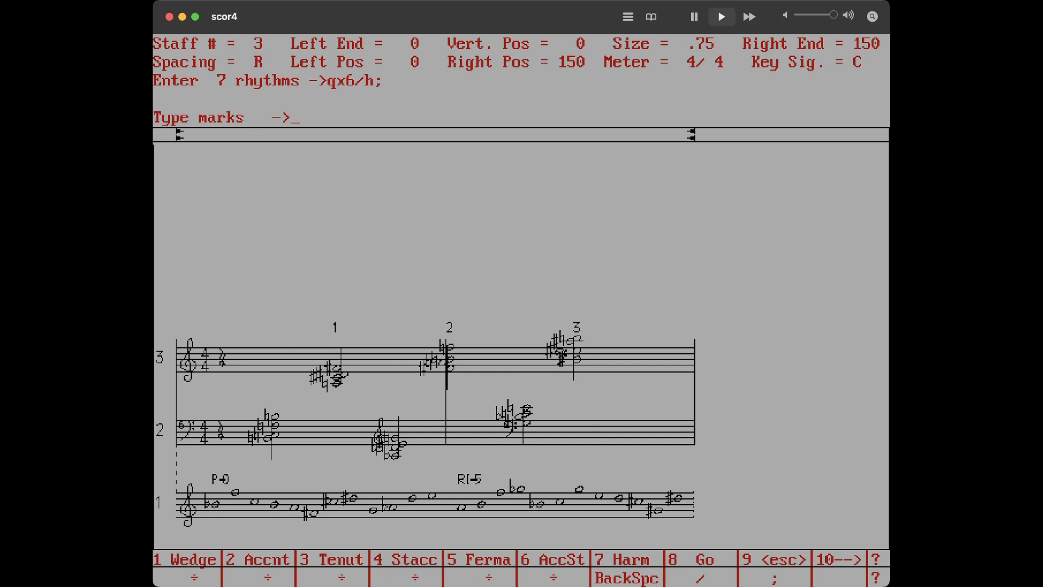
text(p 0.5)
text(/c+)
text(1 2/c+ 2 2.1;)
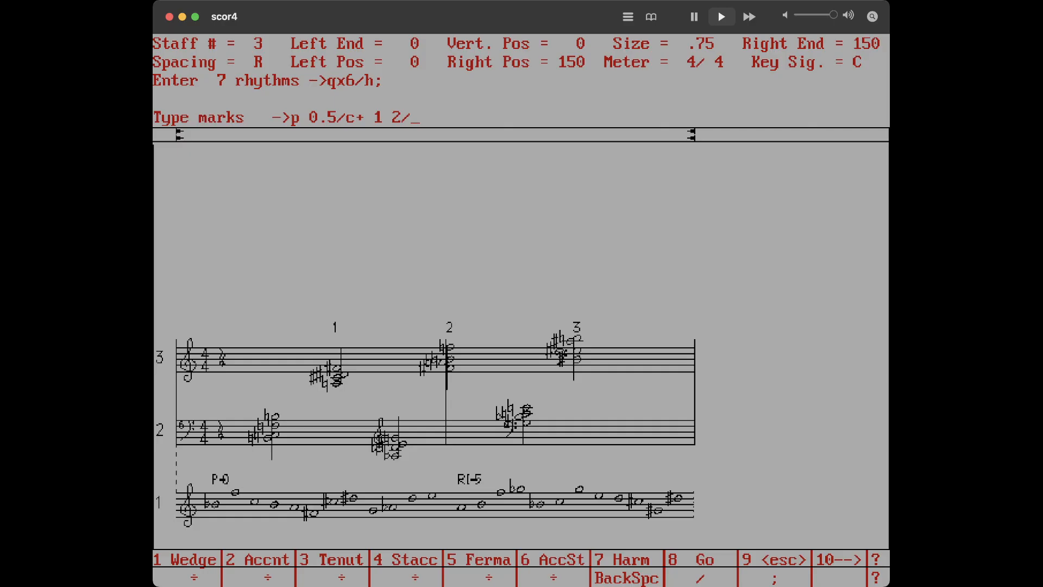
Complete the staff 3 marks with a second crescendo c+ 2 2.1 and enter no beams
text(c+ 2 2.1)
text(;)
key(Return)
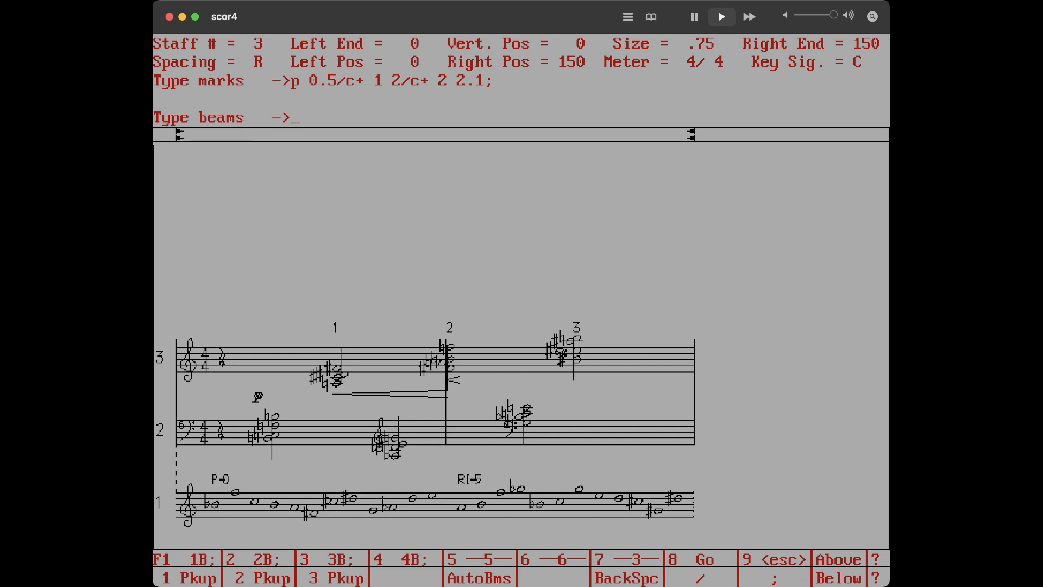
text(;)
key(Return)
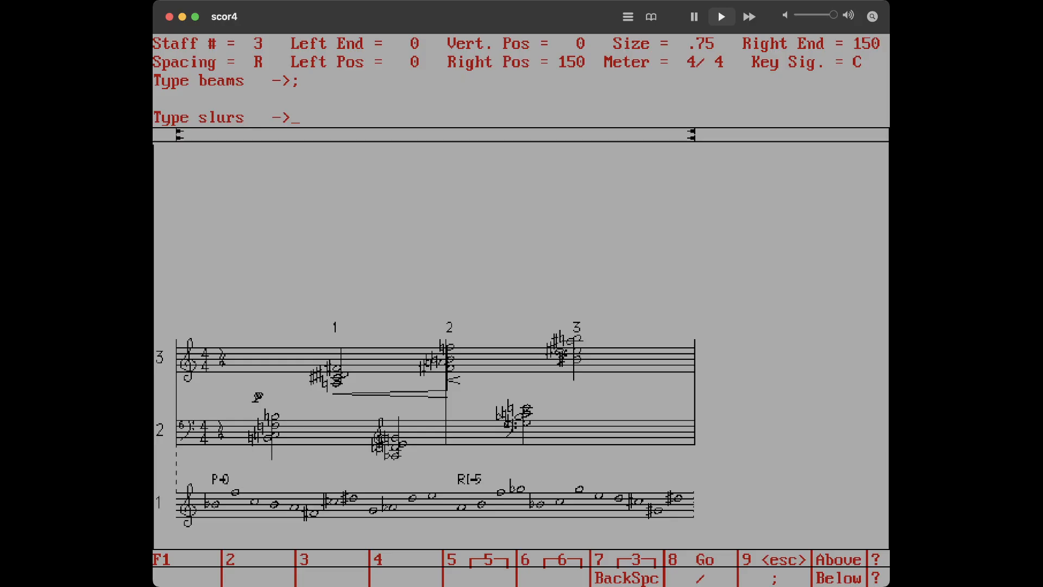
Enter the slur 1 3 for staff 3 and finish staff input without saving it to a file
text(1 3)
text(;)
key(Return)
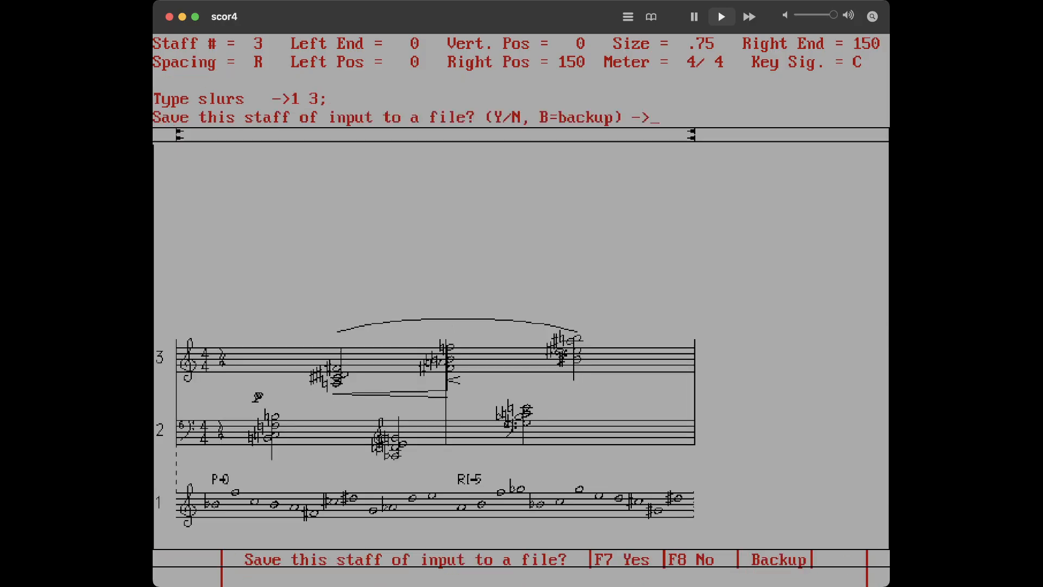
text(n)
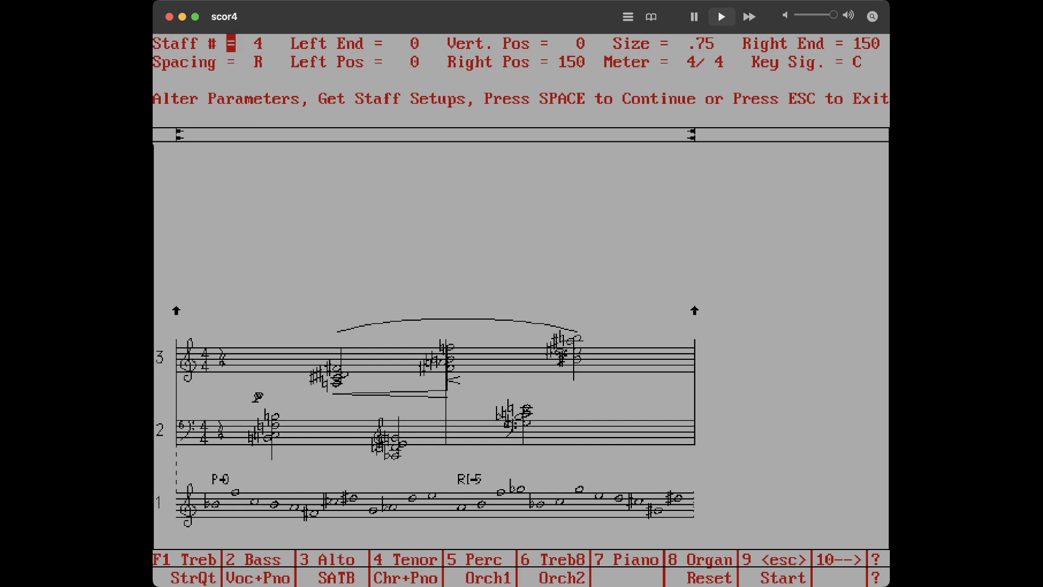
key(Escape)
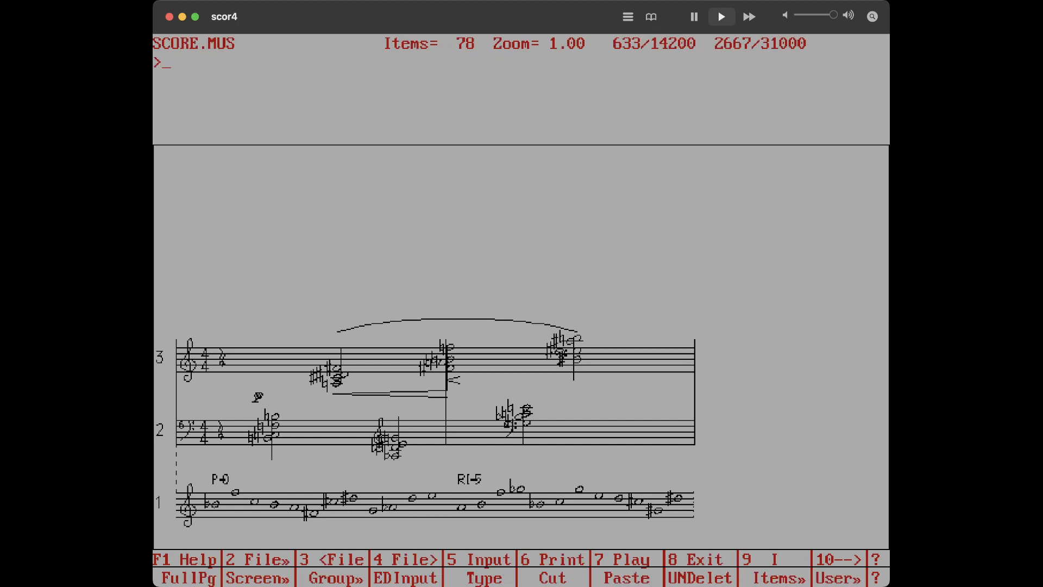
Save the score as EXER9
text(sa)
text(exer9)
key(Return)
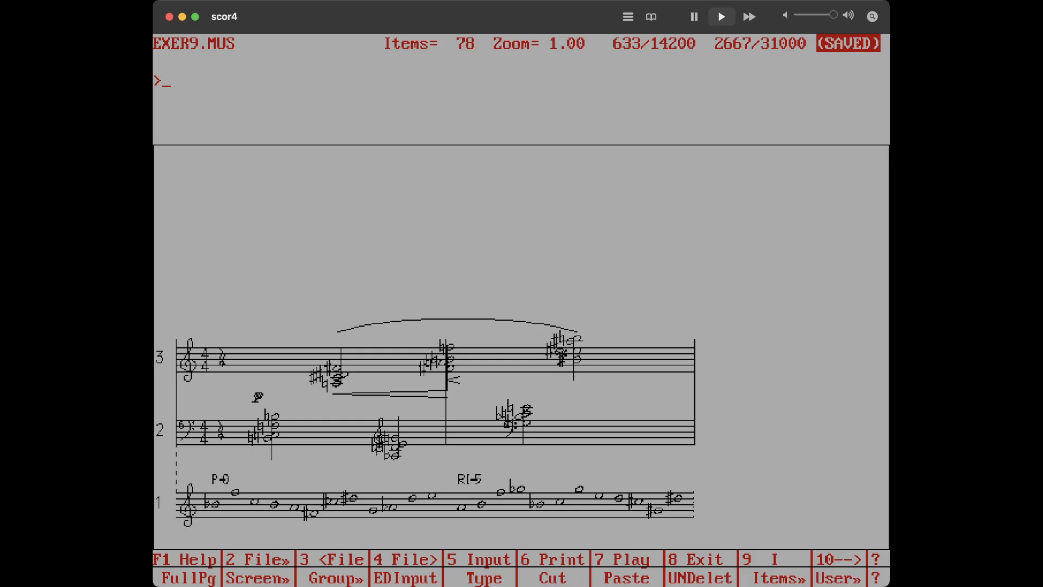
Line up the two-staff system starting at staff 2 so staves 2 and 3 align
text(lj)
key(Return)
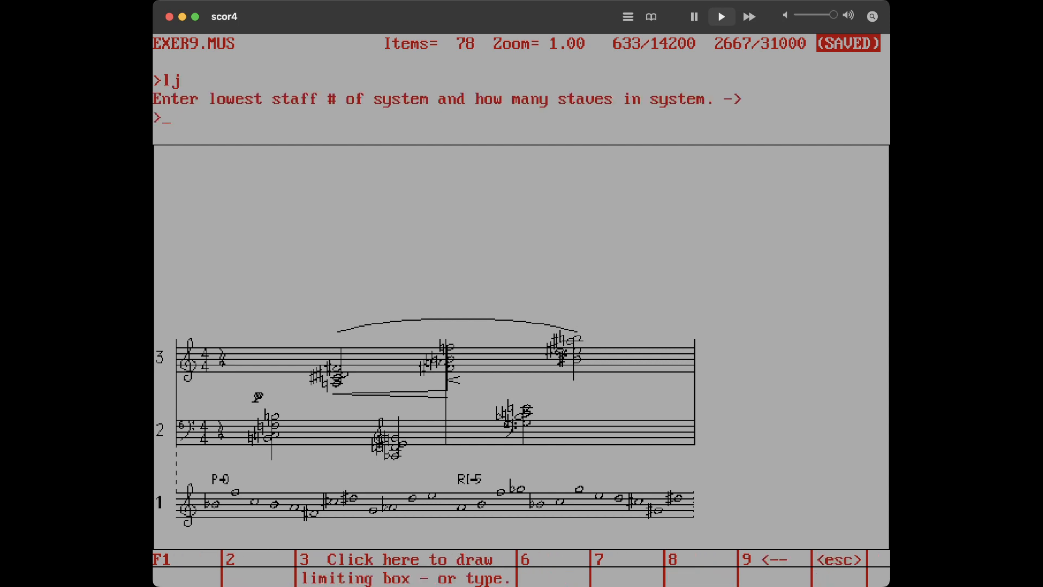
text(2 2)
key(Return)
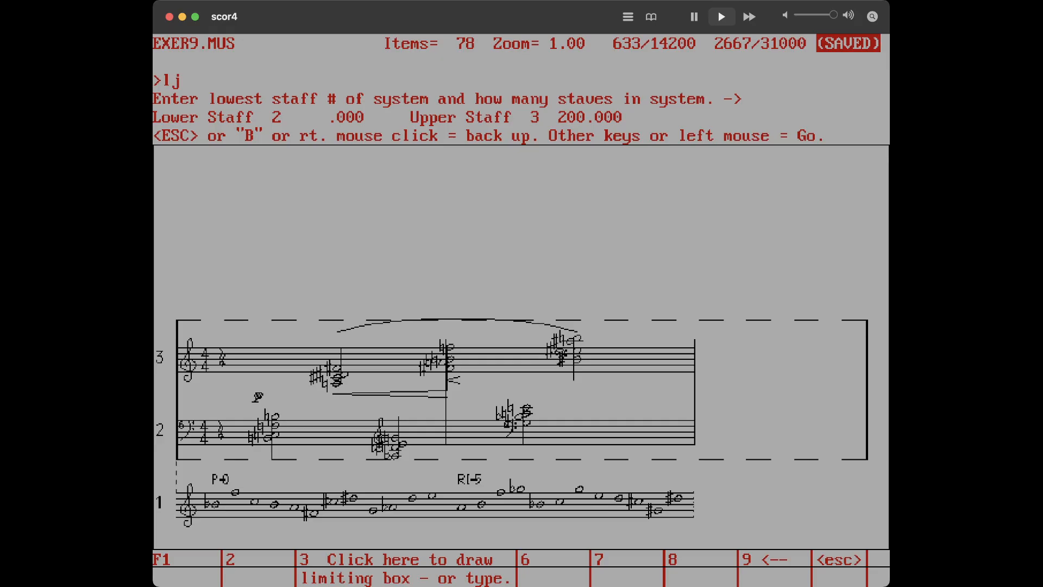
key(Return)
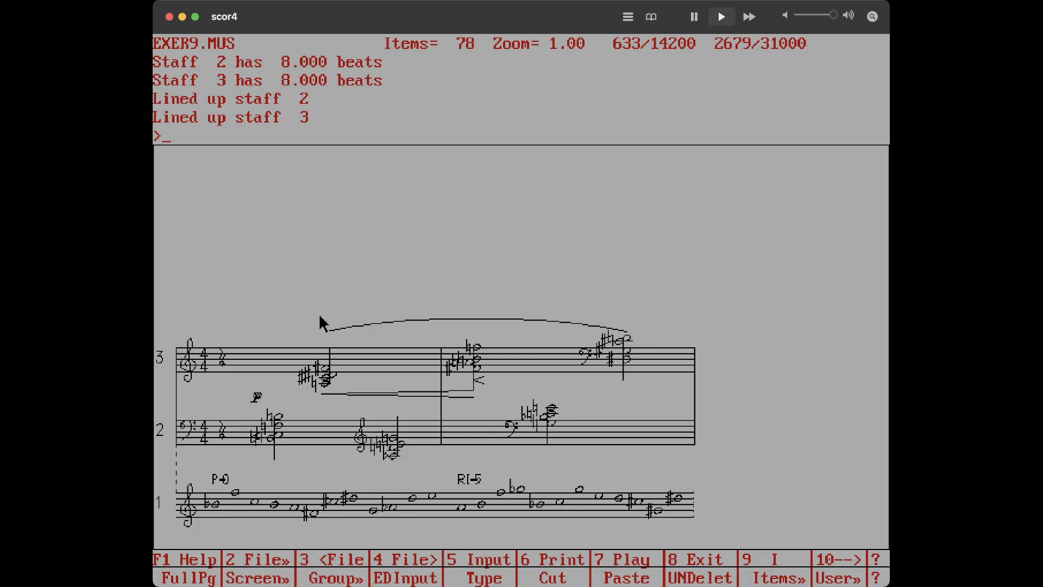
Select the staff 3 slur and move its left end down and left toward the p marking
click(327, 334)
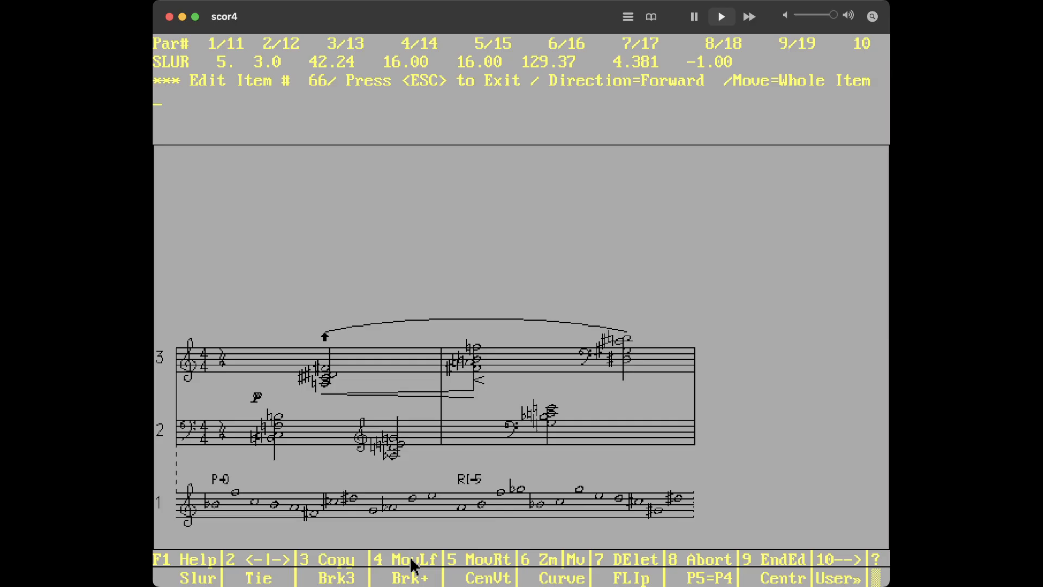
key(F4)
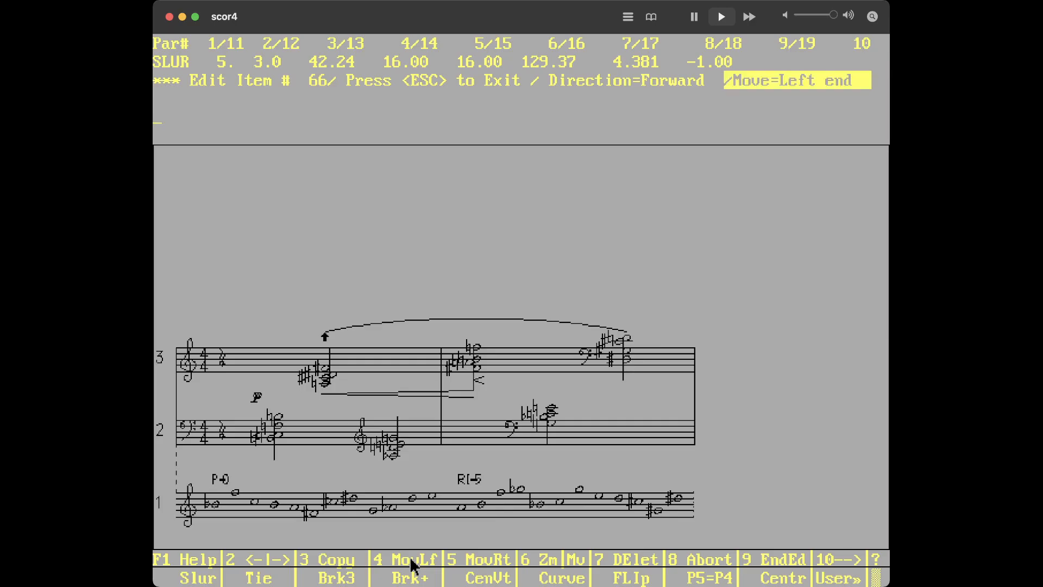
key(Left)
key(Left)
key(Down)
key(Left)
key(Down)
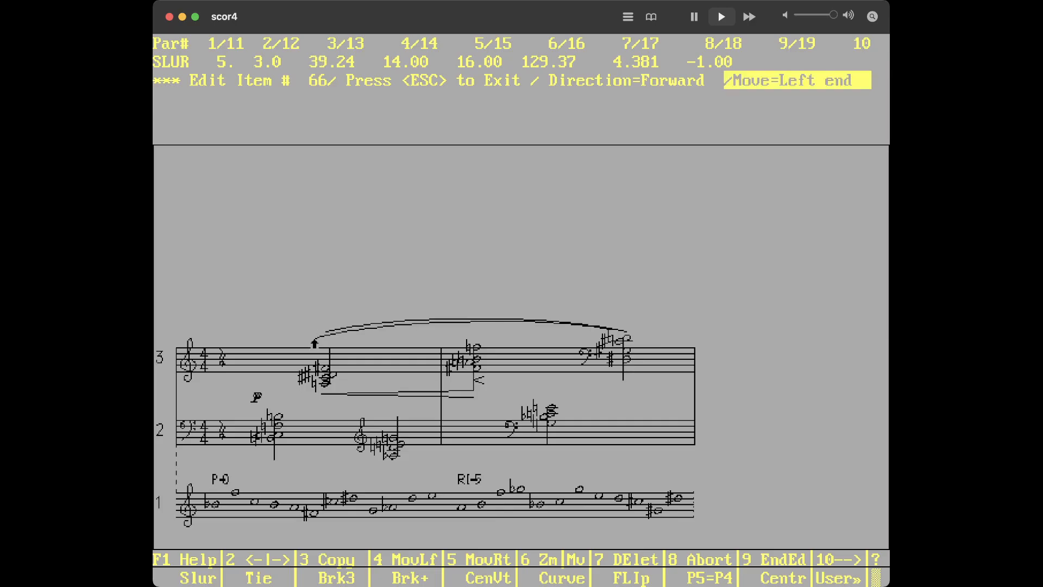
key(Left)
key(Left)
key(Left)
key(Left)
key(Left)
key(Left)
key(Down)
key(Down)
key(Left)
key(Left)
key(Down)
key(Down)
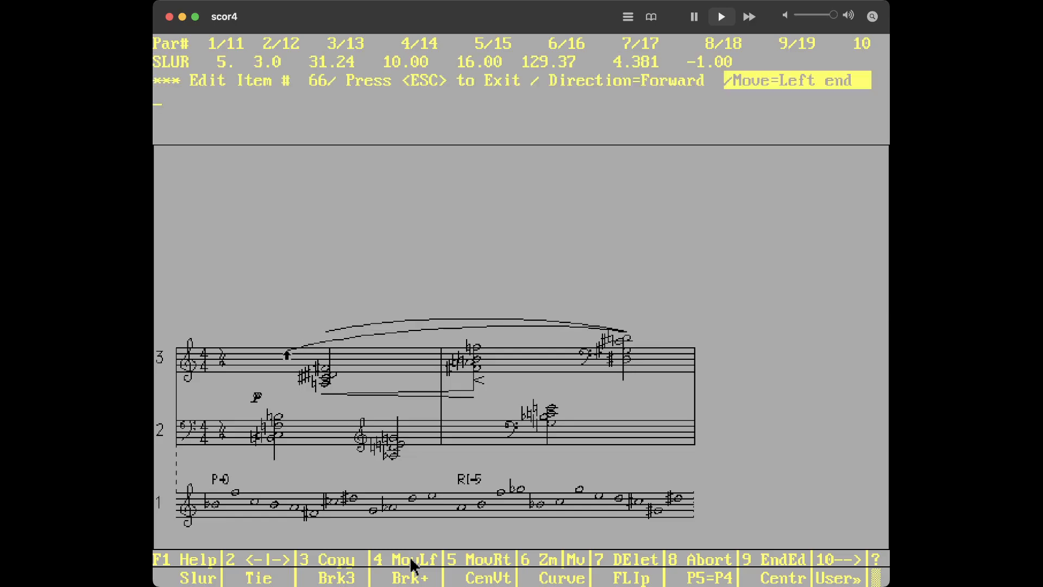
key(Left)
key(Down)
key(Left)
key(Down)
key(Down)
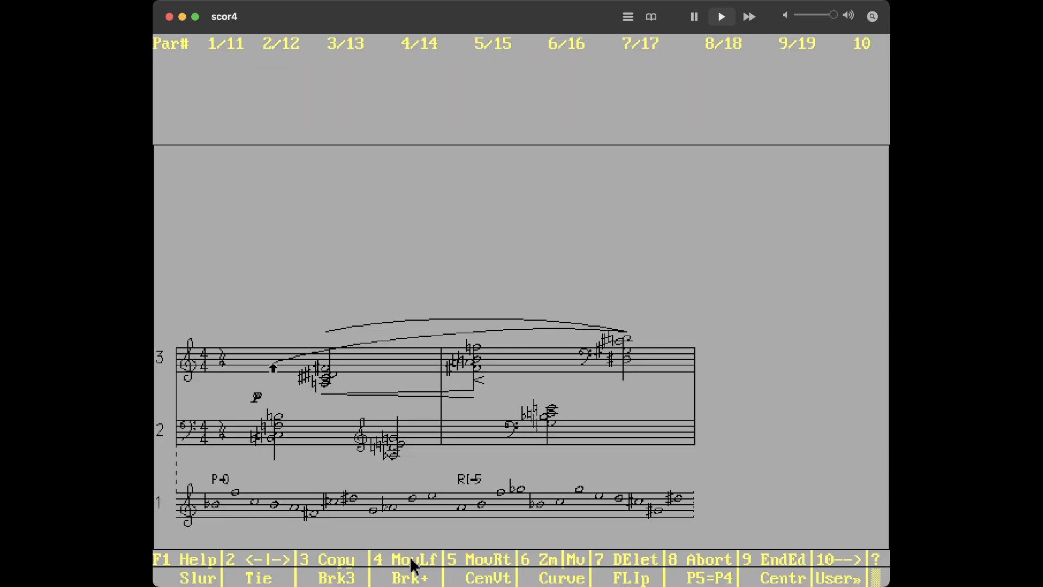
key(Left)
key(Left)
key(Left)
key(Down)
key(Down)
key(Down)
key(Left)
key(Left)
key(Down)
key(Down)
key(Left)
key(Left)
key(Down)
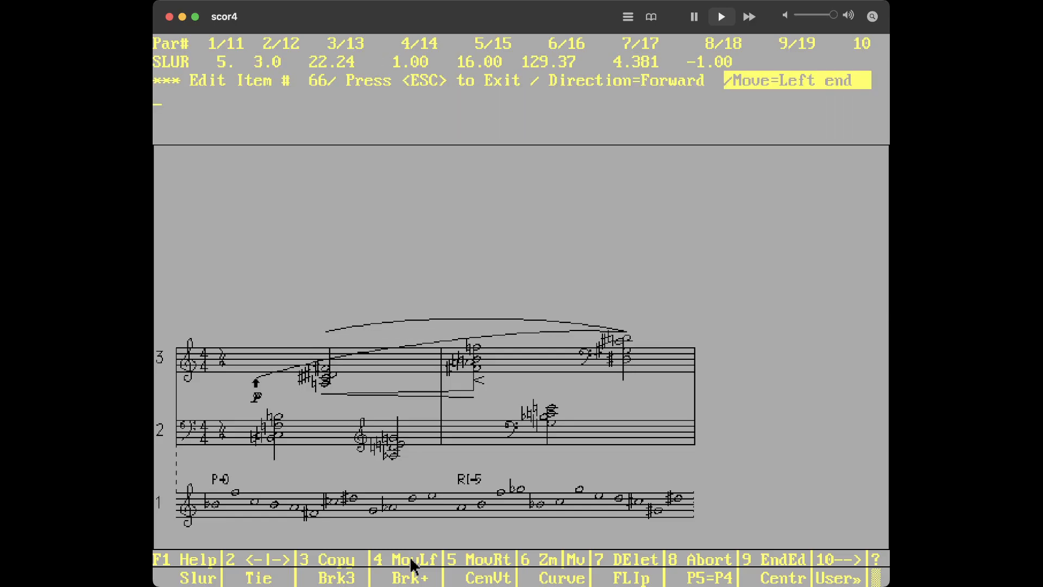
key(Right)
key(Right)
key(Right)
key(Right)
key(Right)
key(Right)
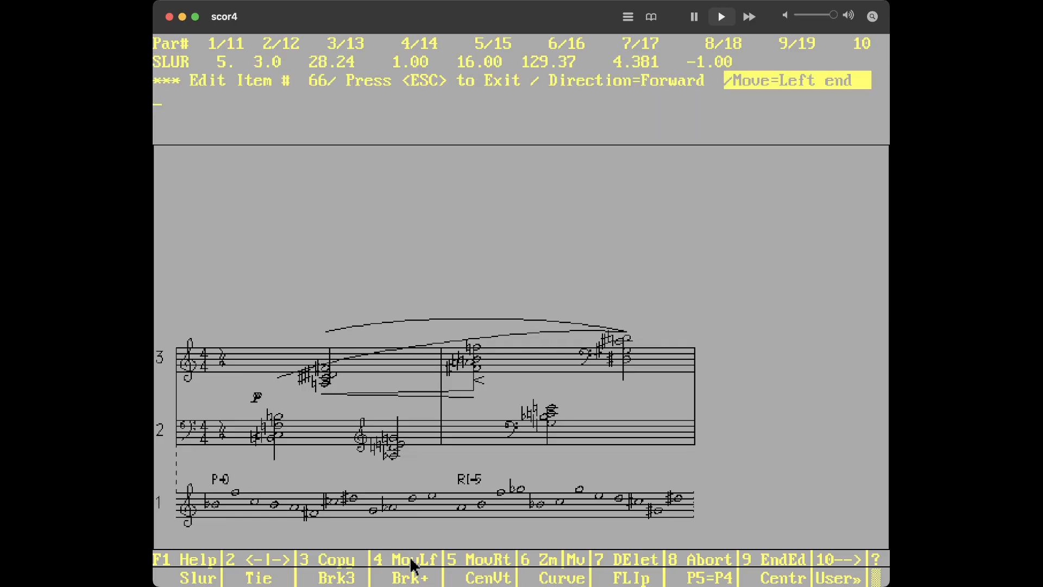
key(Left)
Raise the slur's arch by setting its parameter 7 to about 11.4
key(Tab)
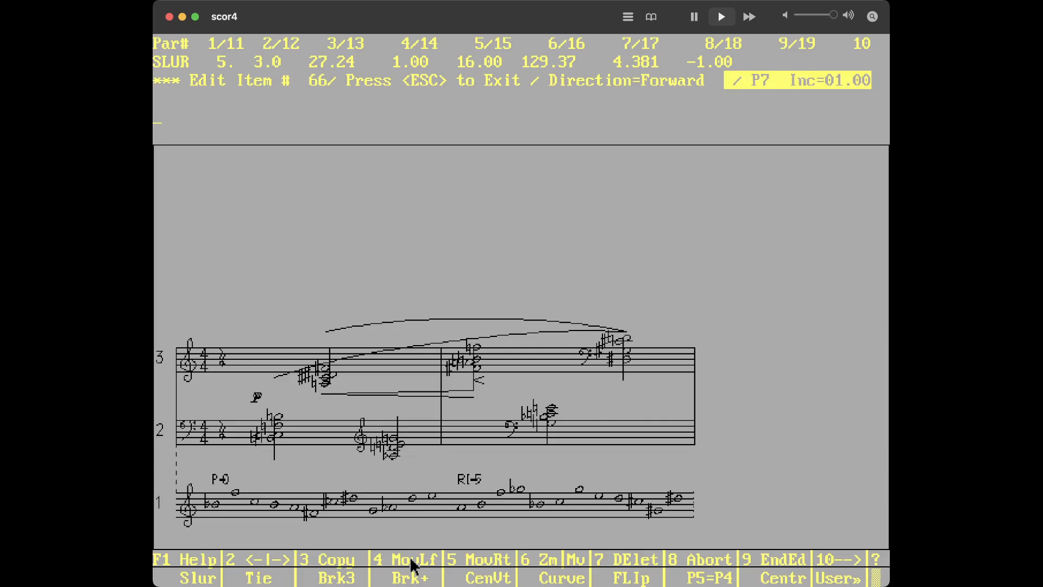
key(Up)
key(Up)
key(Up)
key(Up)
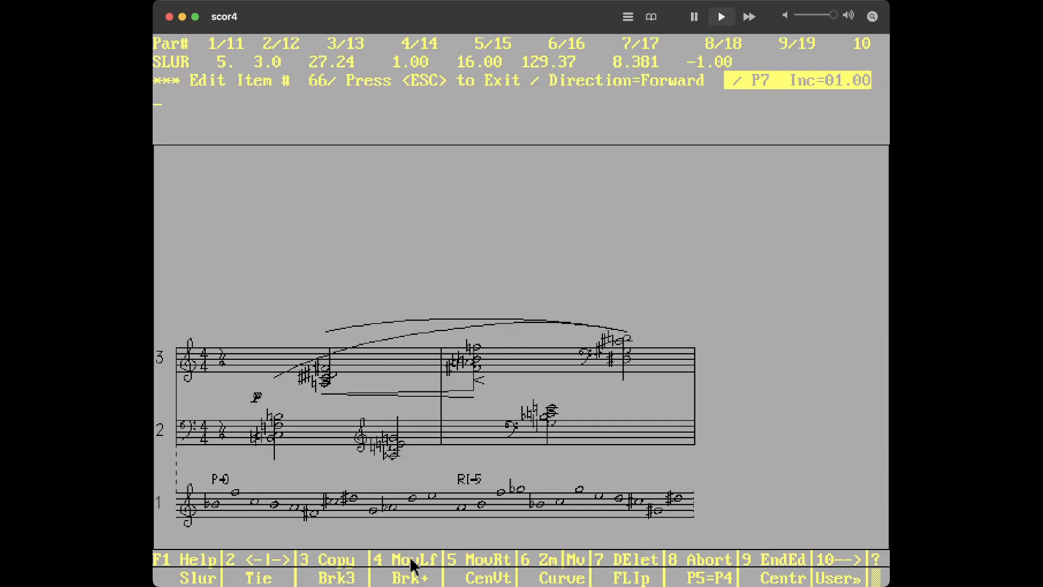
key(Up)
key(Up)
key(Up)
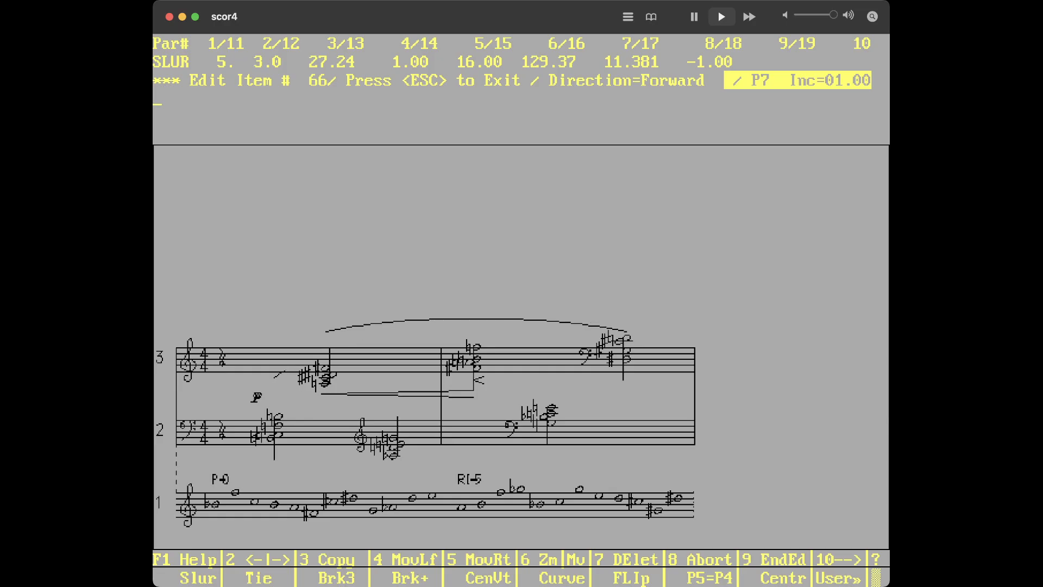
key(Down)
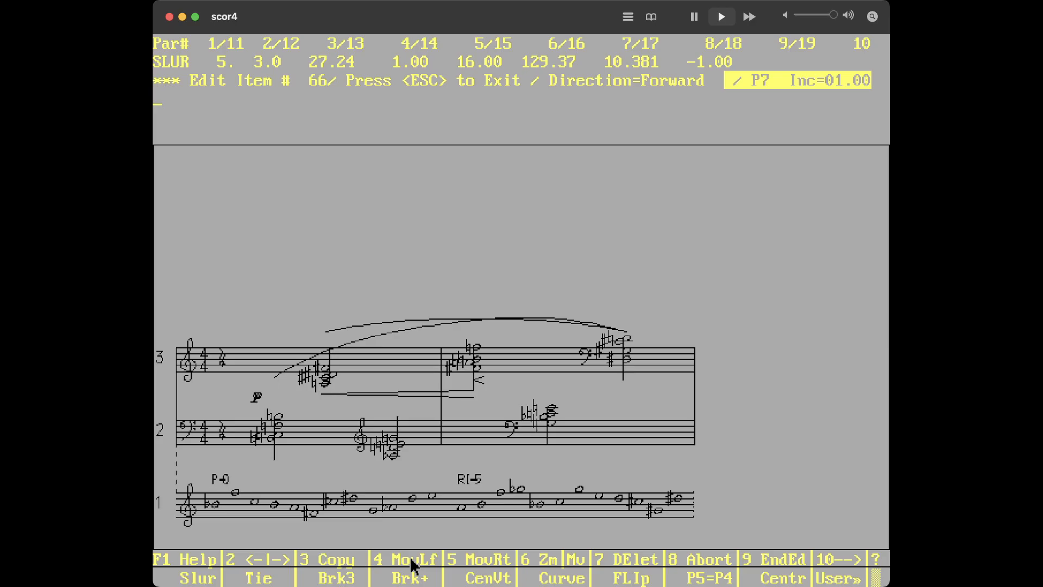
key(Up)
key(Up)
key(Up)
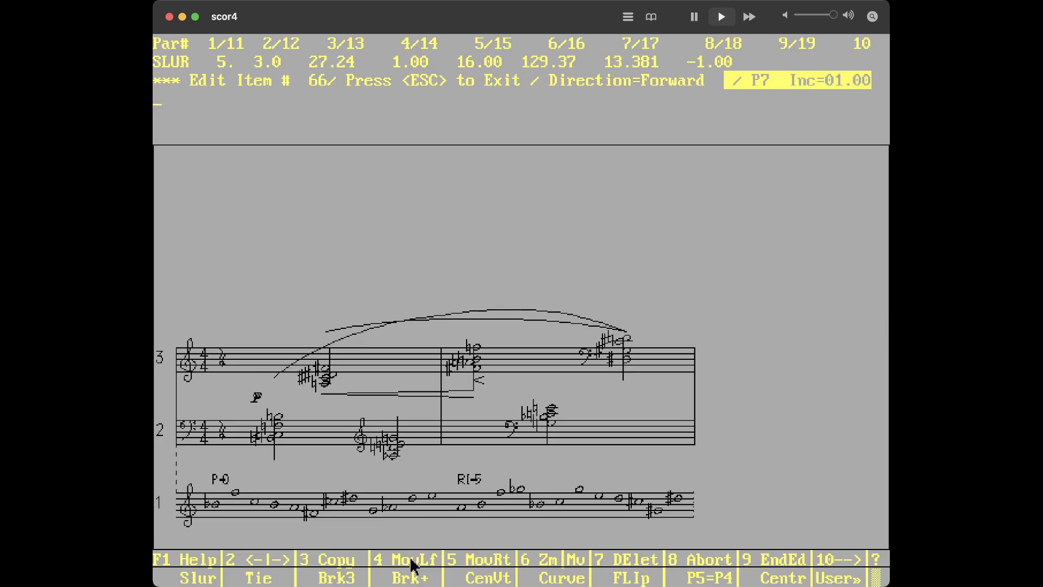
key(Down)
key(Down)
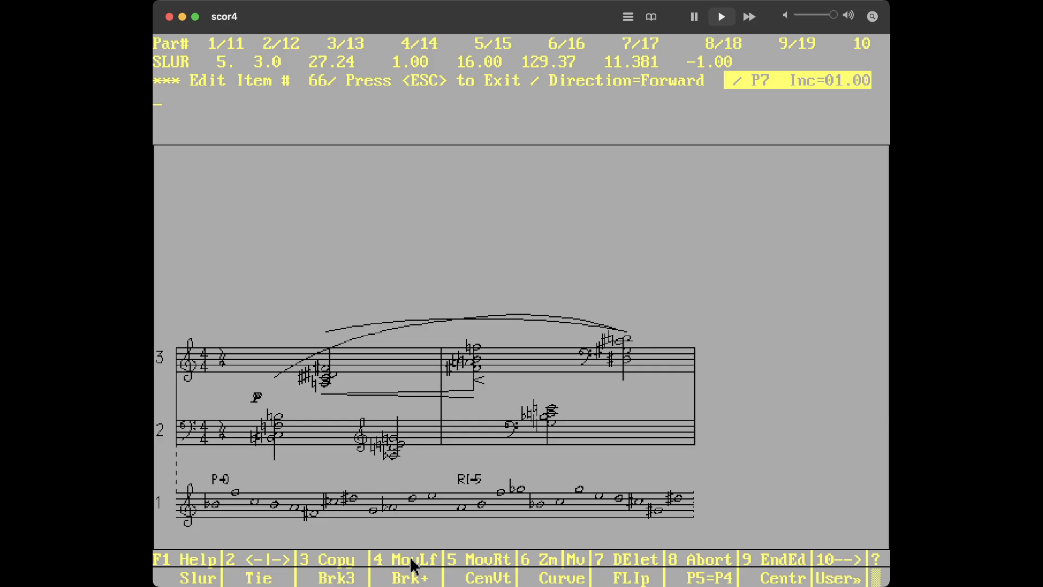
key(Escape)
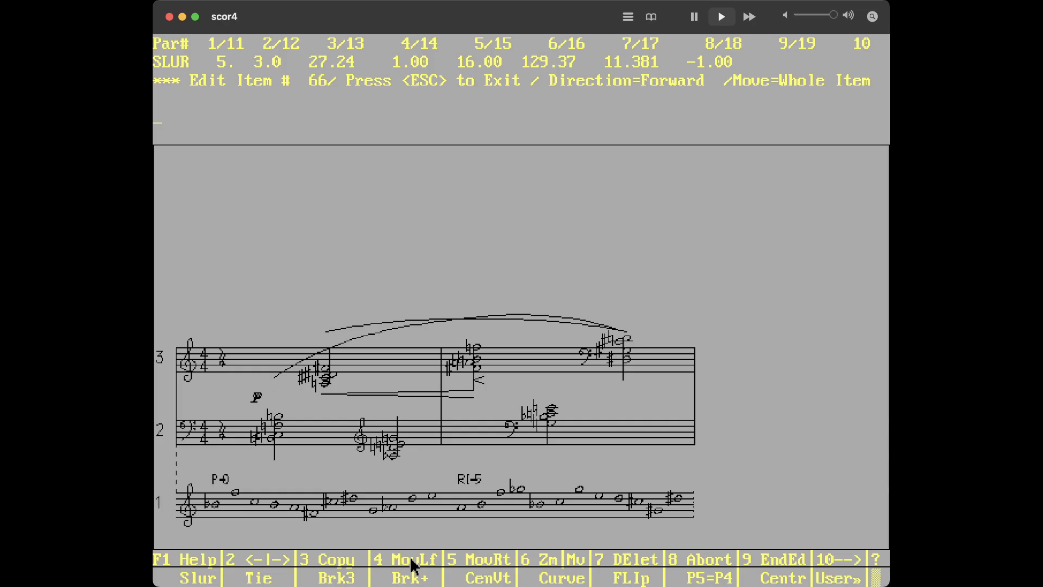
Set the slur's parameter 10 to .35 and finish editing it
text(10 .35)
key(Return)
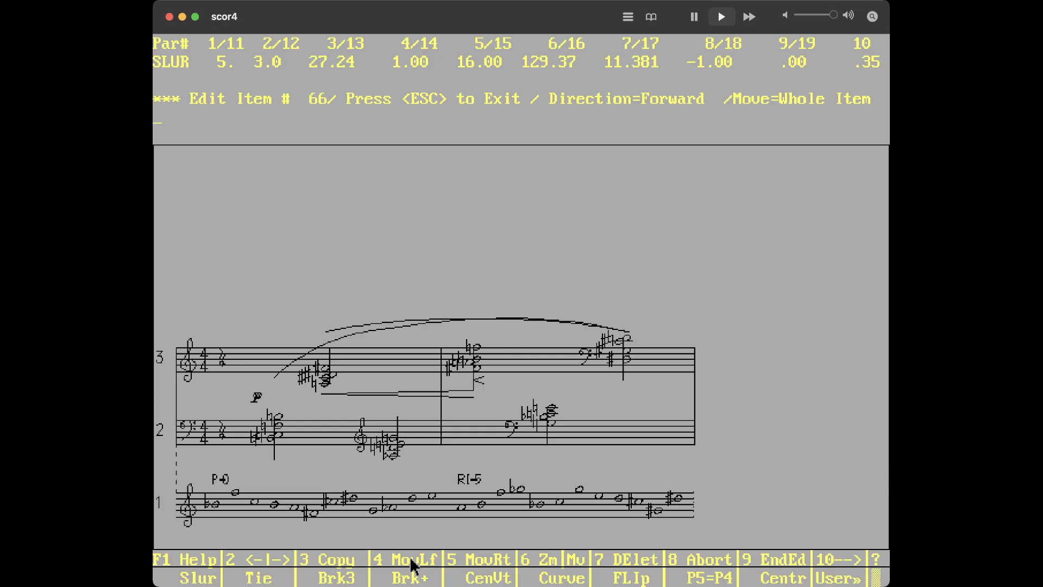
key(Escape)
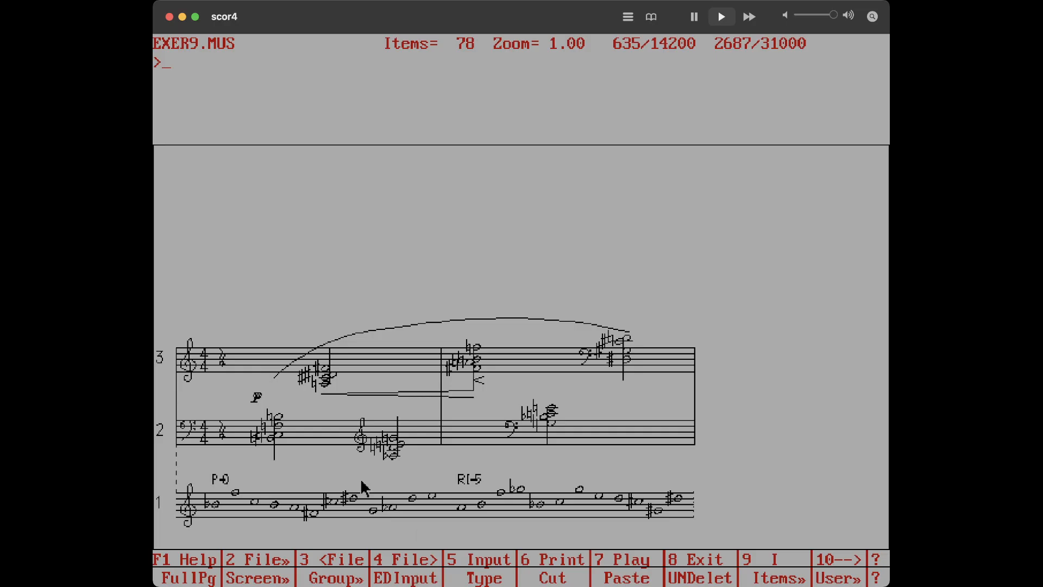
Select the crescendo hairpin under staff 3 and move it down two steps
click(319, 406)
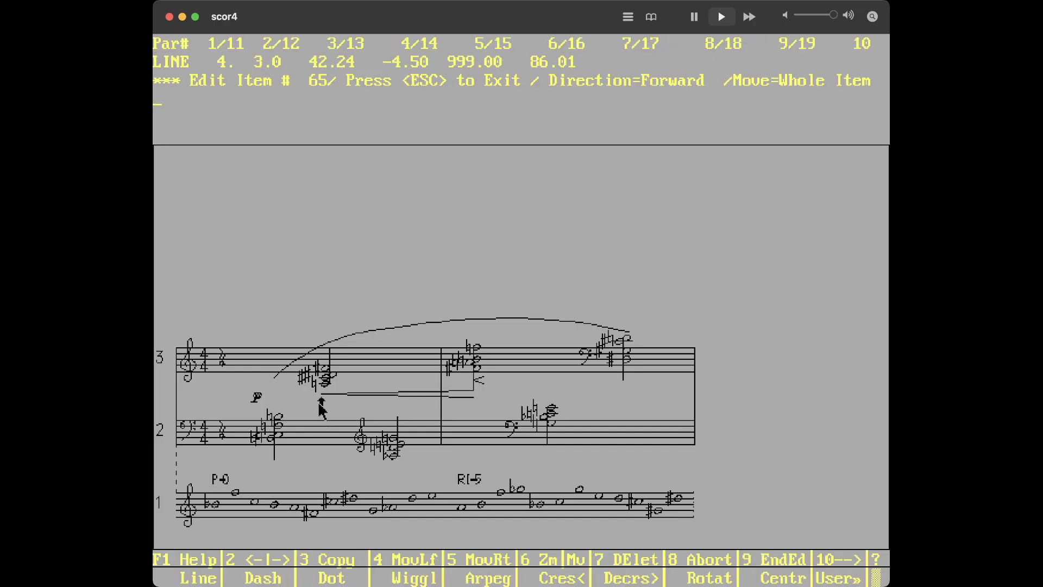
key(Down)
key(Down)
key(Escape)
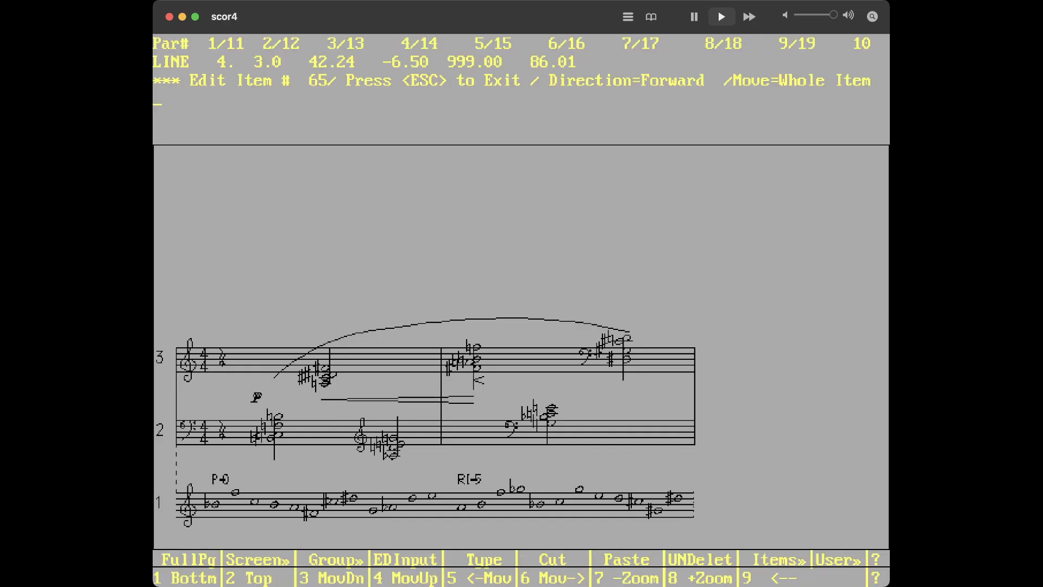
Set the hairpin's opening parameter 7 to 3
text(i)
key(Return)
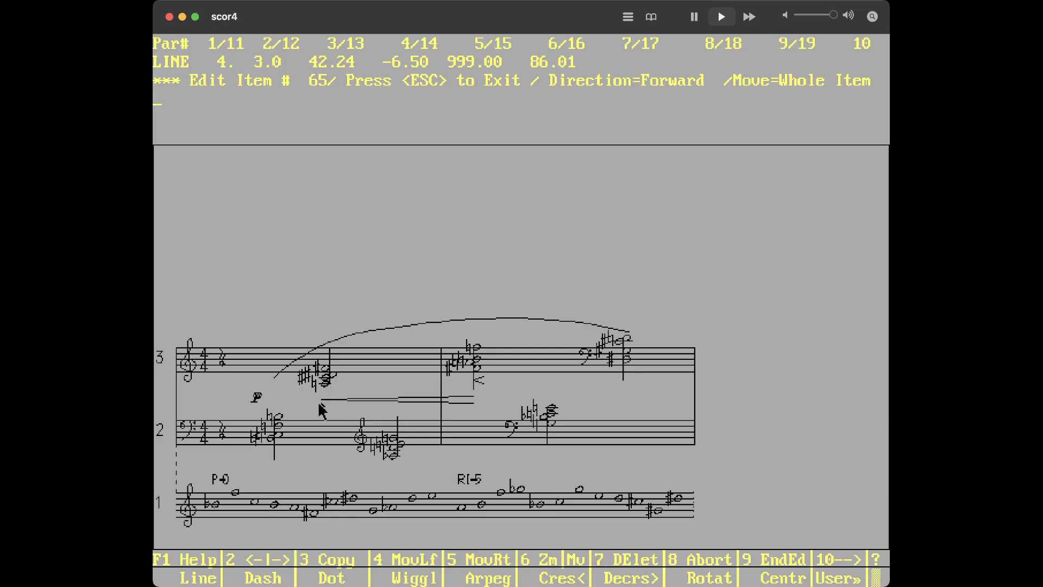
text(7 3)
key(Return)
key(Escape)
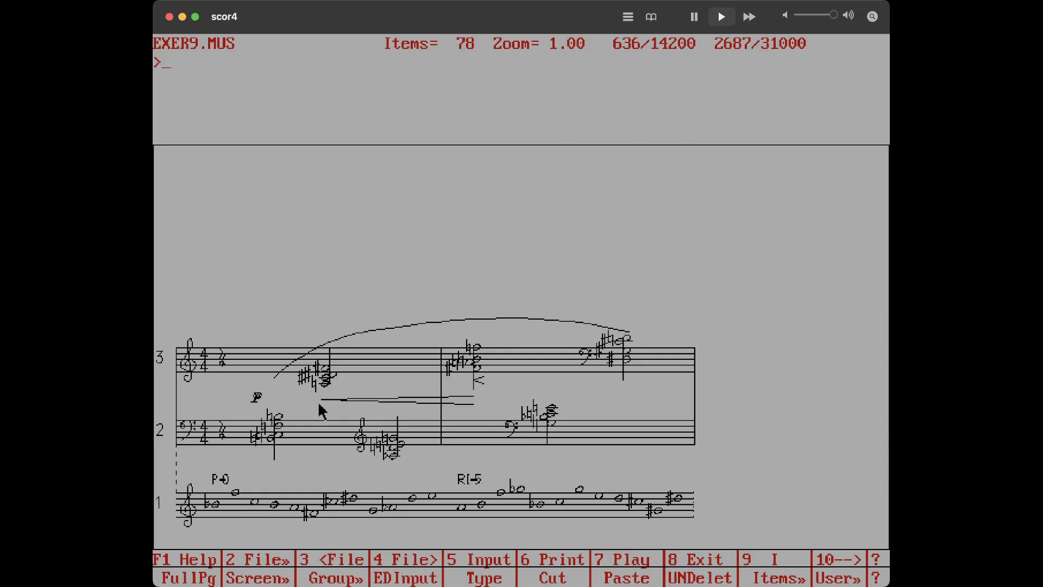
Set the hairpin's opening parameter 7 to 4
text(i)
key(Return)
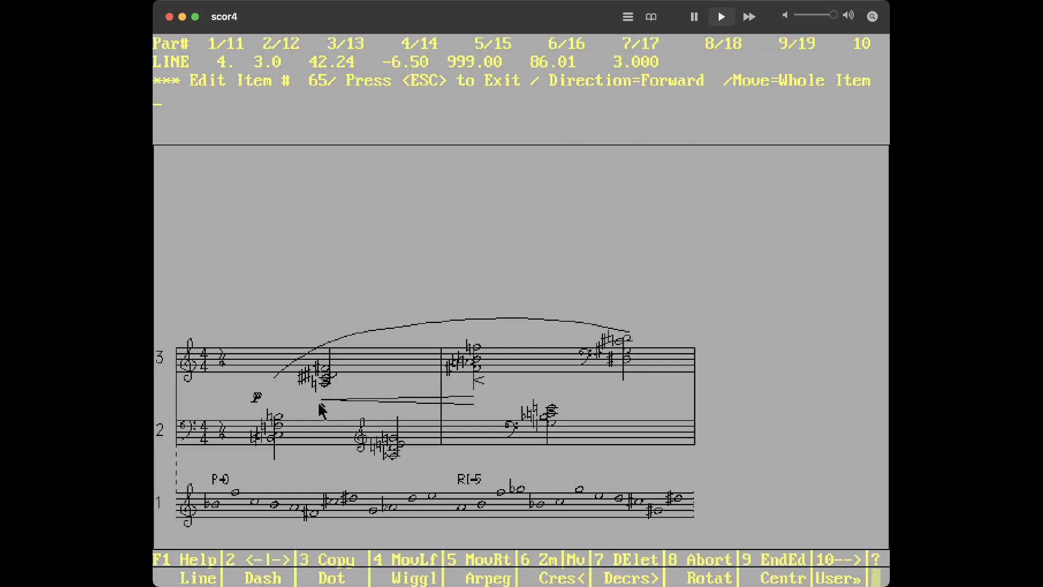
text(7 4)
key(Return)
key(Escape)
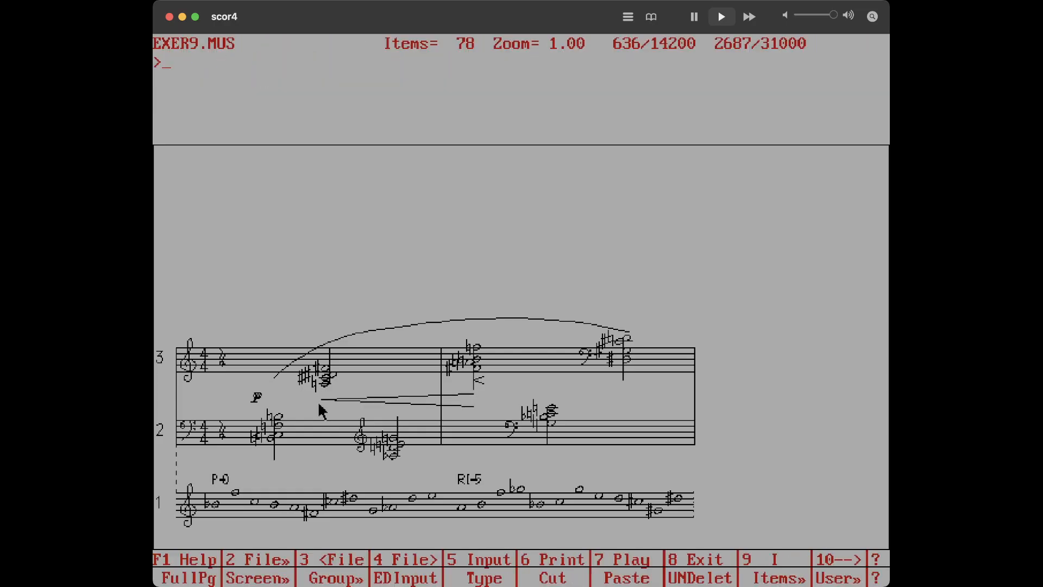
Reopen the hairpin and move it down one more step
text(i)
key(Return)
key(Down)
key(Escape)
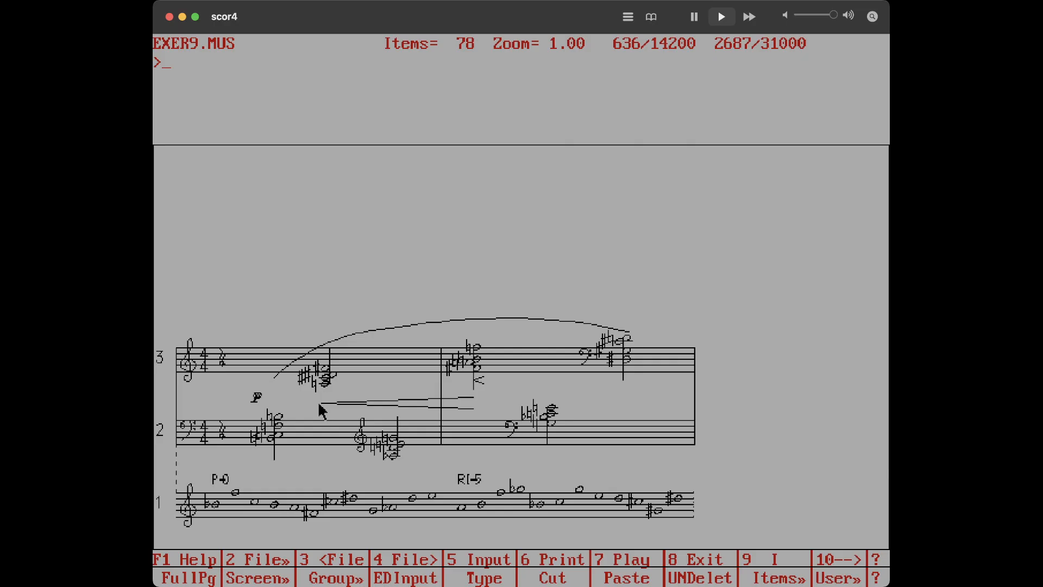
Open the crescendo hairpin, zoom in on it, and move it up six steps above the staff 3 chord and one step left
click(477, 384)
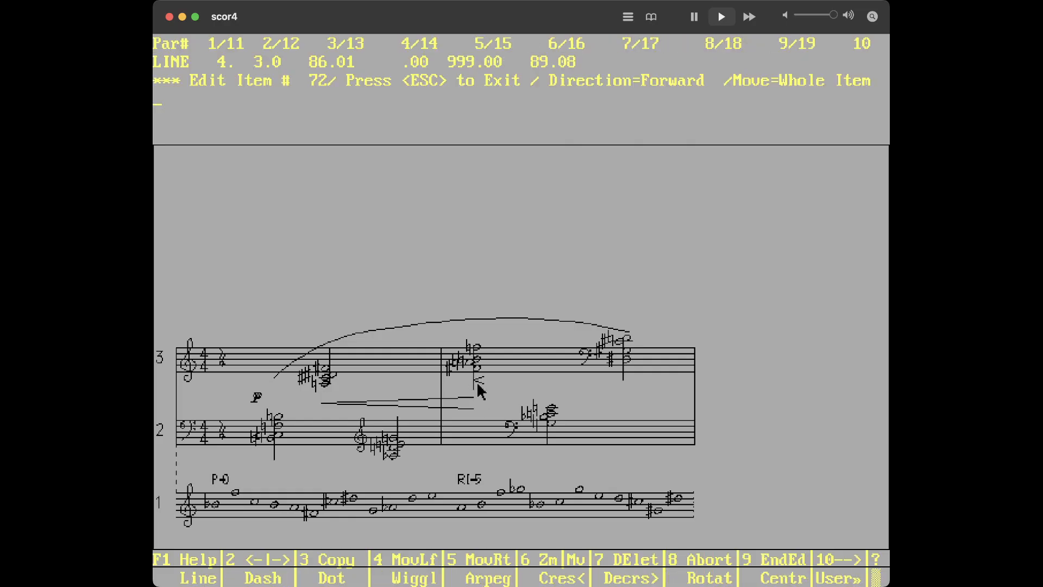
text(z4)
key(Return)
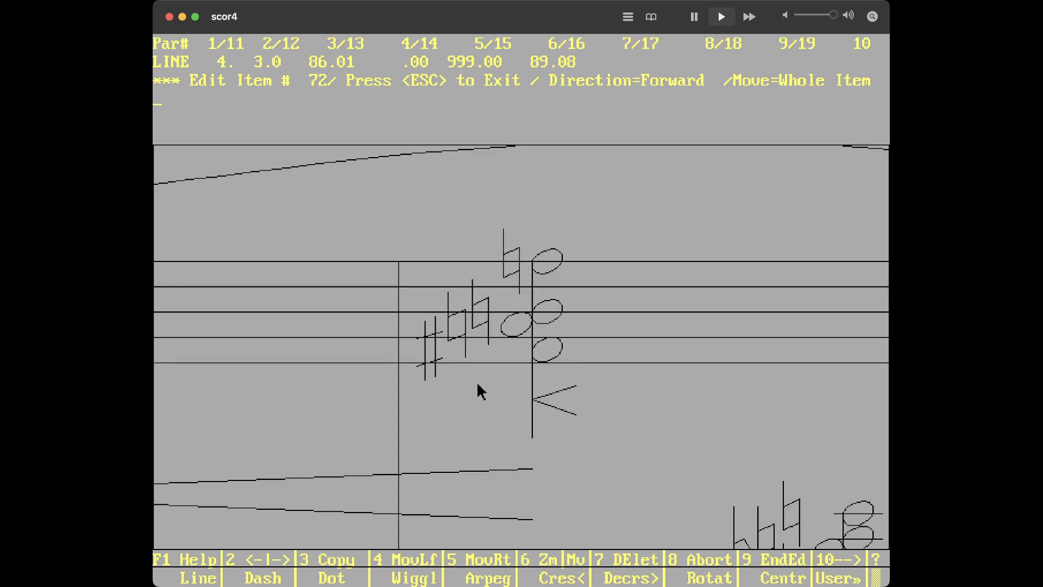
key(Up)
key(Up)
key(Up)
key(Up)
key(Up)
key(Up)
key(Up)
key(Up)
key(Up)
key(Up)
key(Up)
key(Up)
key(Up)
key(Up)
key(Left)
key(F5)
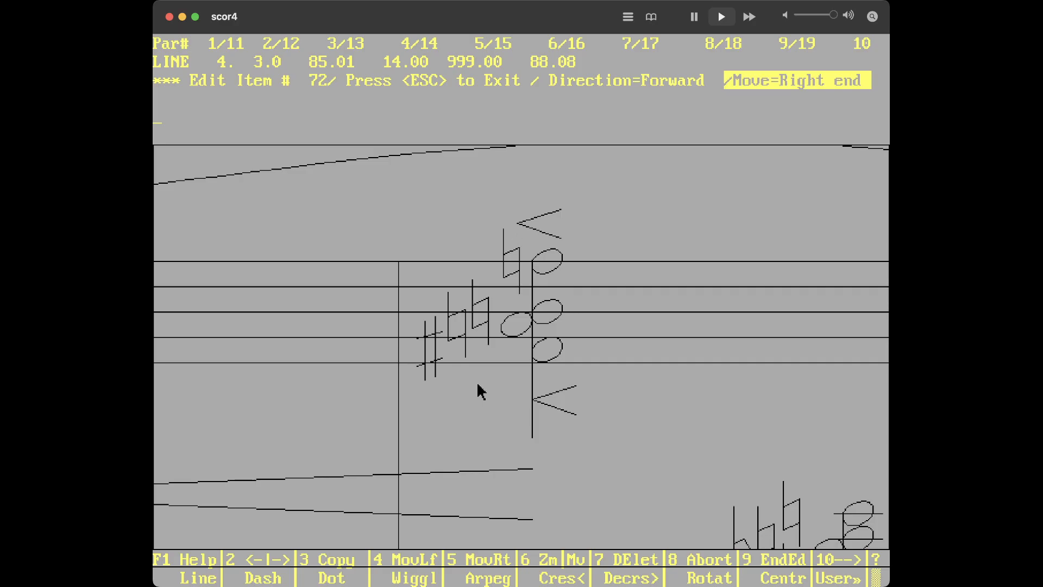
Extend the hairpin's right end one step and set its opening parameter 7 to 1
key(Right)
text(7 1)
key(Return)
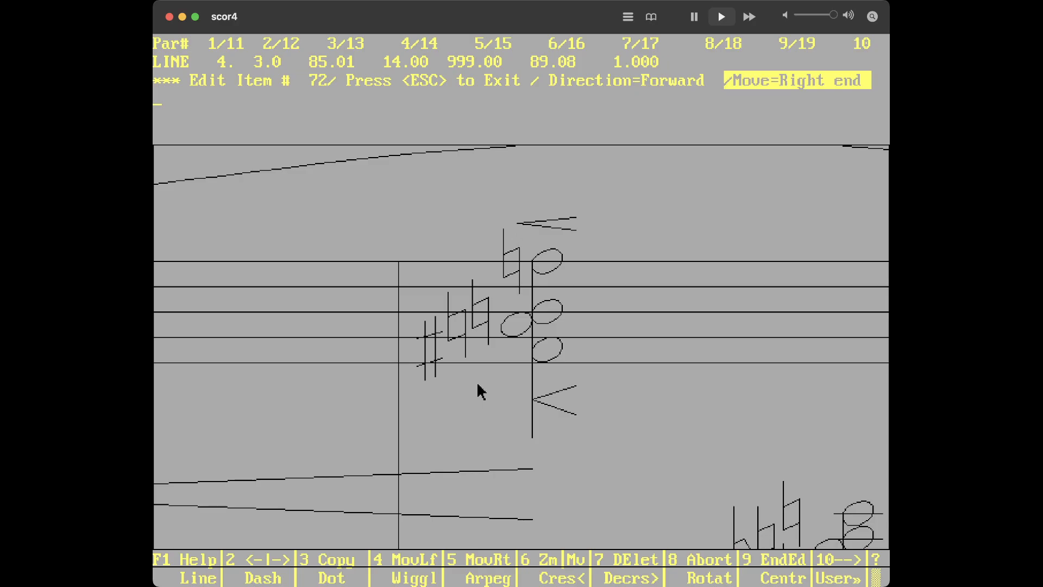
key(F5)
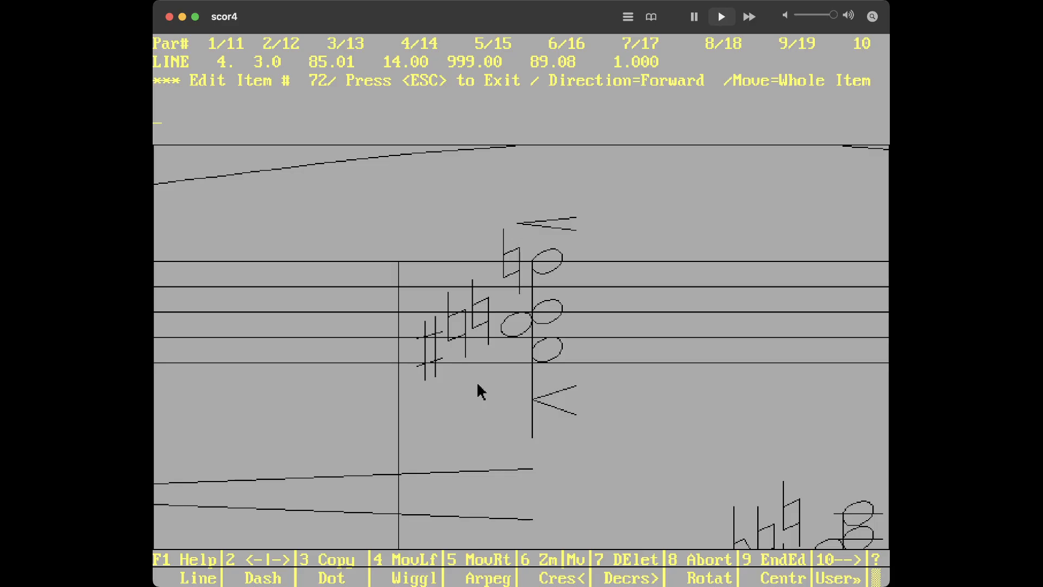
key(F7)
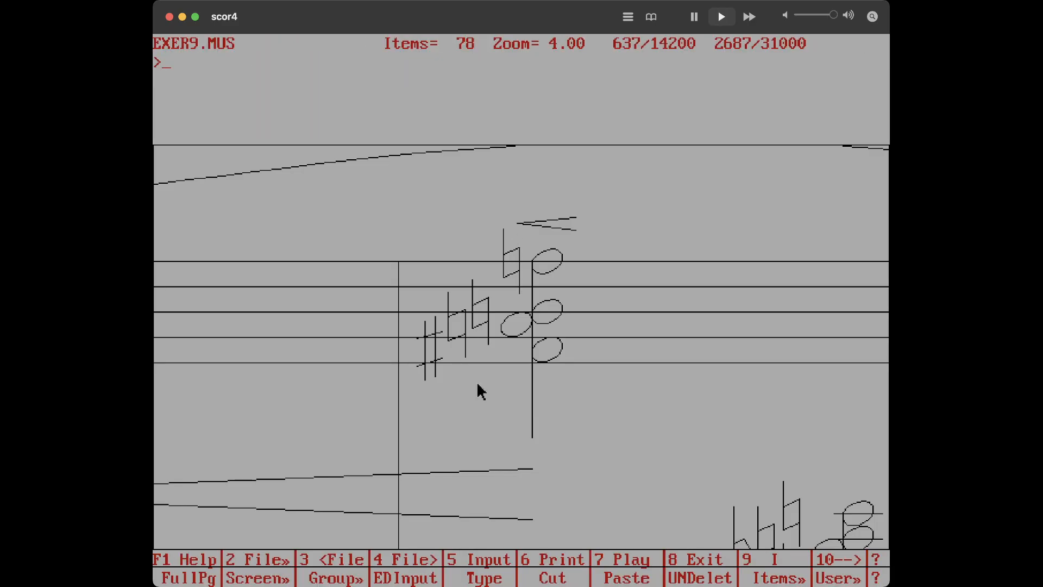
Copy the hairpin four steps to the right as a decrescendo with parameter 7 set to -0.99
text(i)
key(Return)
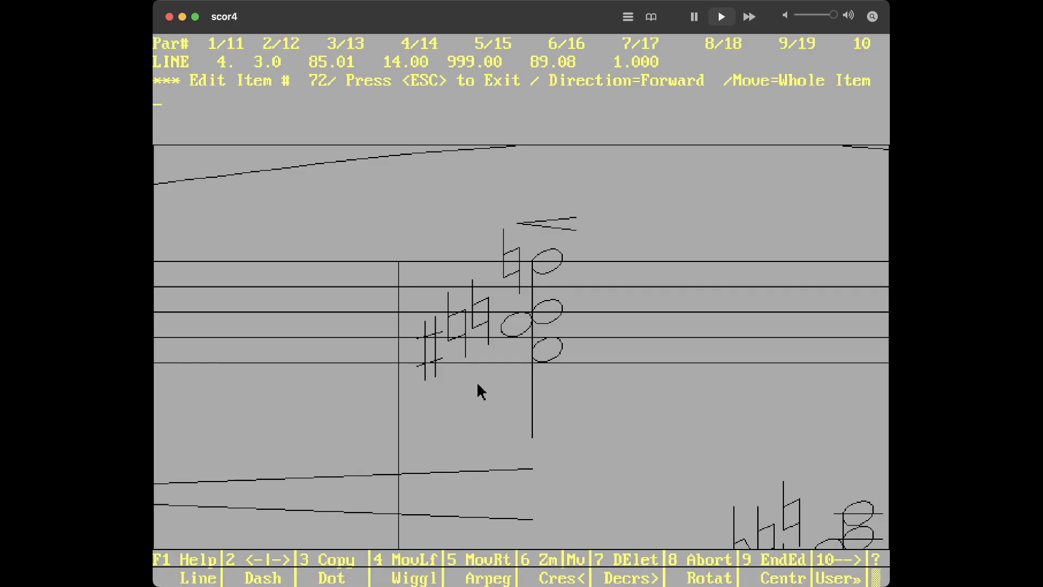
key(Right)
key(Right)
key(Right)
key(Right)
key(Right)
text(7)
text(-1)
key(Return)
text(7 -0.99)
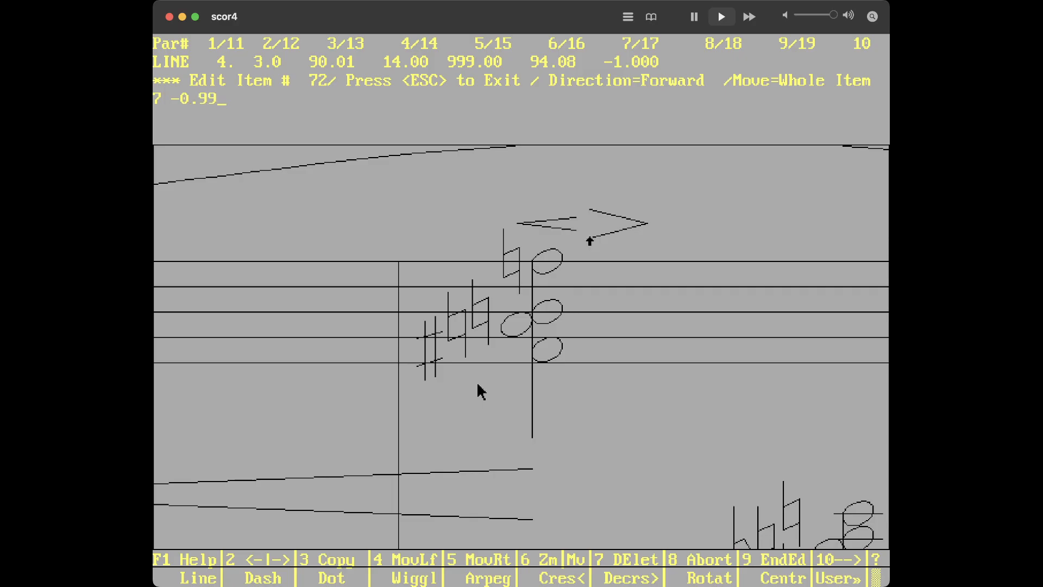
key(Return)
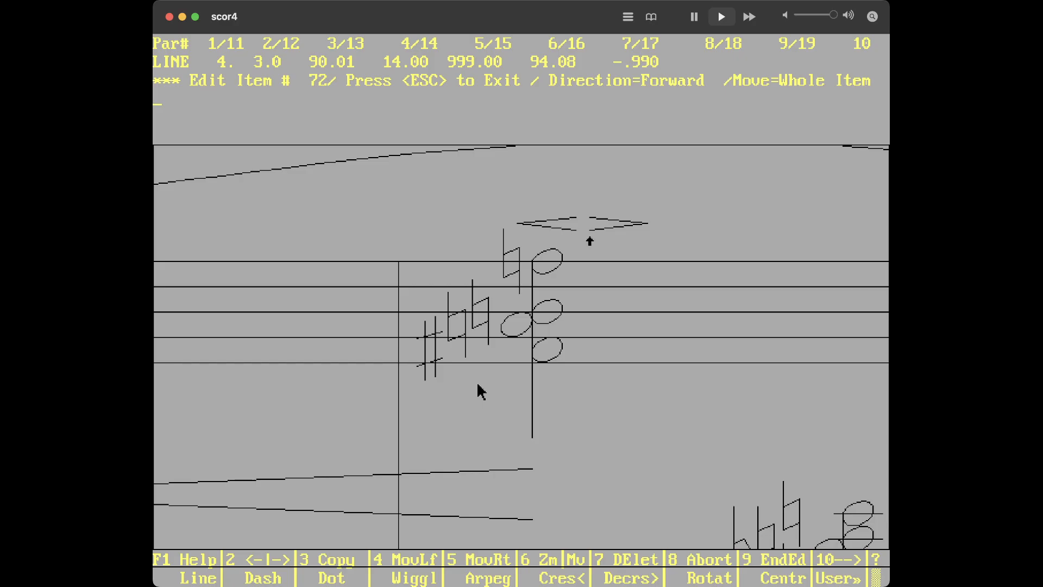
key(F3)
key(Escape)
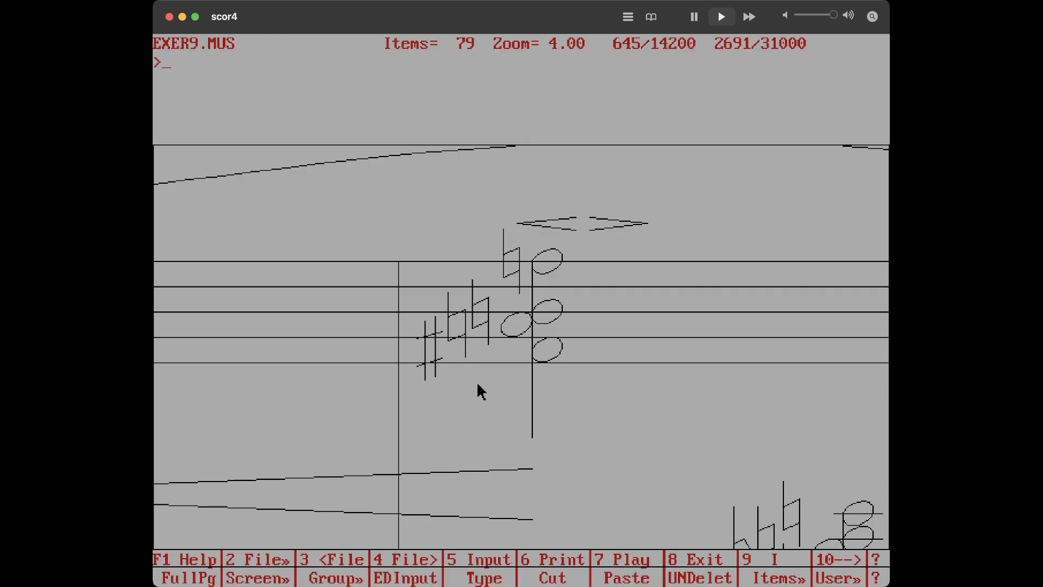
Set the original crescendo hairpin's parameter 7 to .99
click(524, 229)
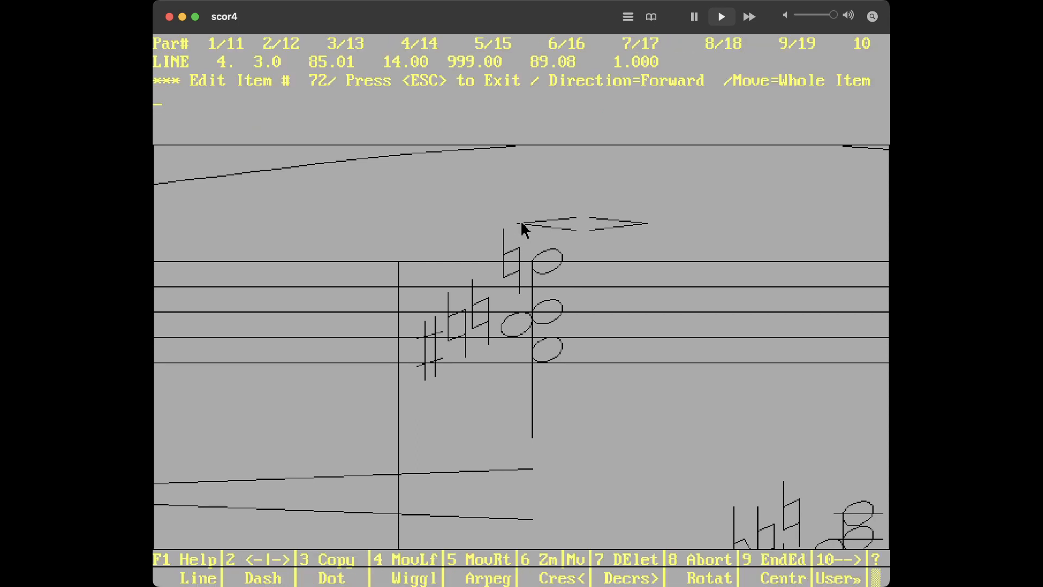
text(7 .0)
key(BackSpace)
text(99)
key(Return)
key(Escape)
Save the music file and return to zoom level 1
text(sm)
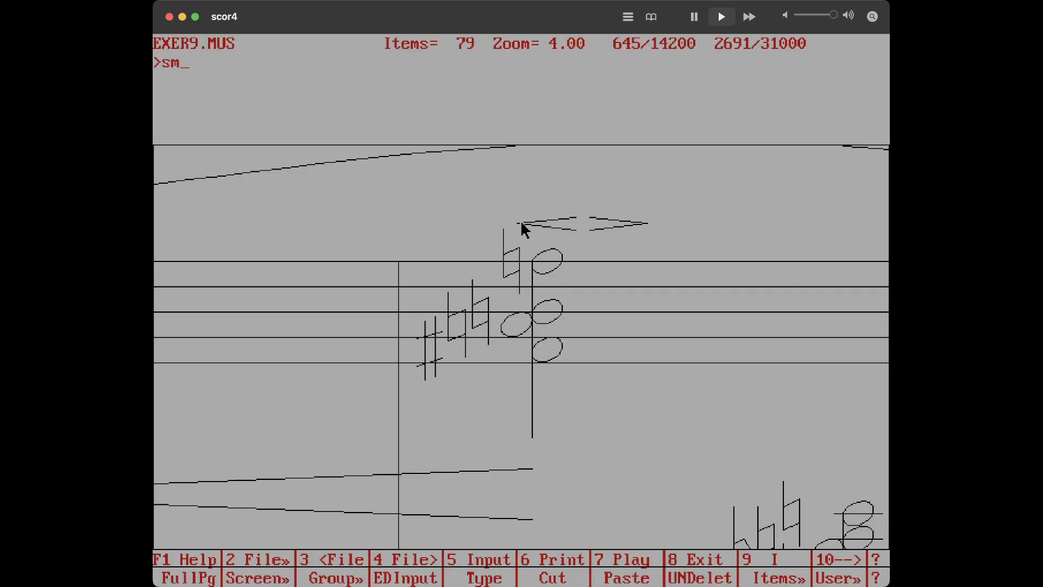
key(Return)
text(z1)
key(Return)
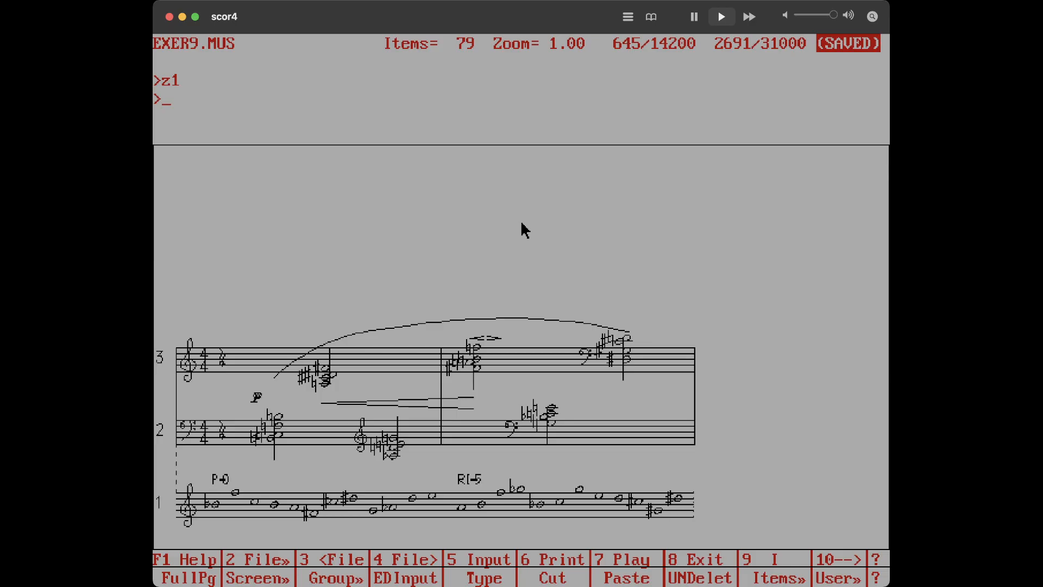
Add the tempo text "Mässig ♩=120" on staff 3 at position 8 with vertical parameter 14
text(tet)
key(BackSpace)
text(xt 3 8 14)
key(Return)
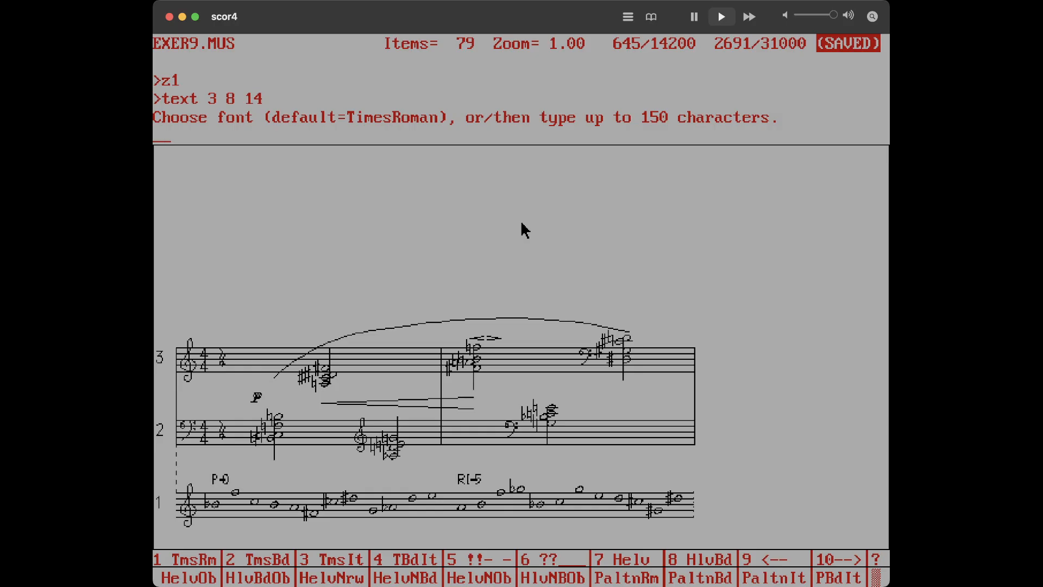
text(00M)
text(%%a)
text(ssig)
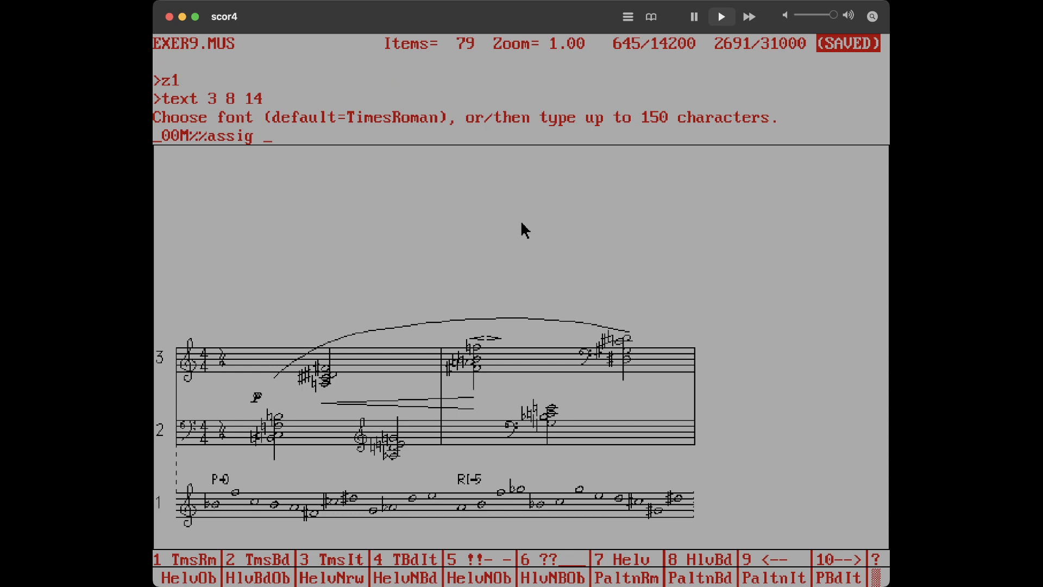
text([)
text(=120)
key(Return)
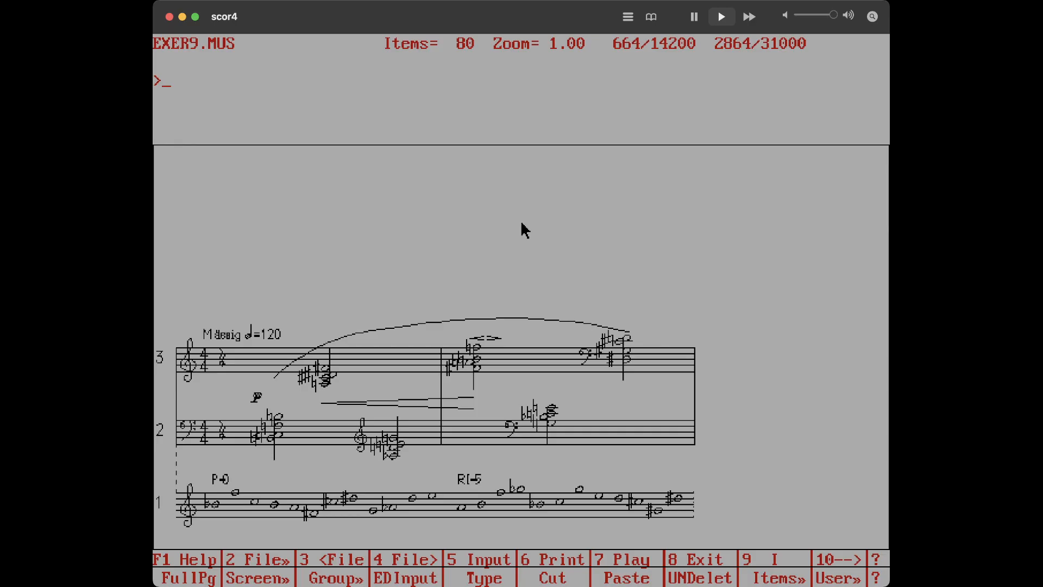
Set the tempo text's point size to 12
text(i)
key(Return)
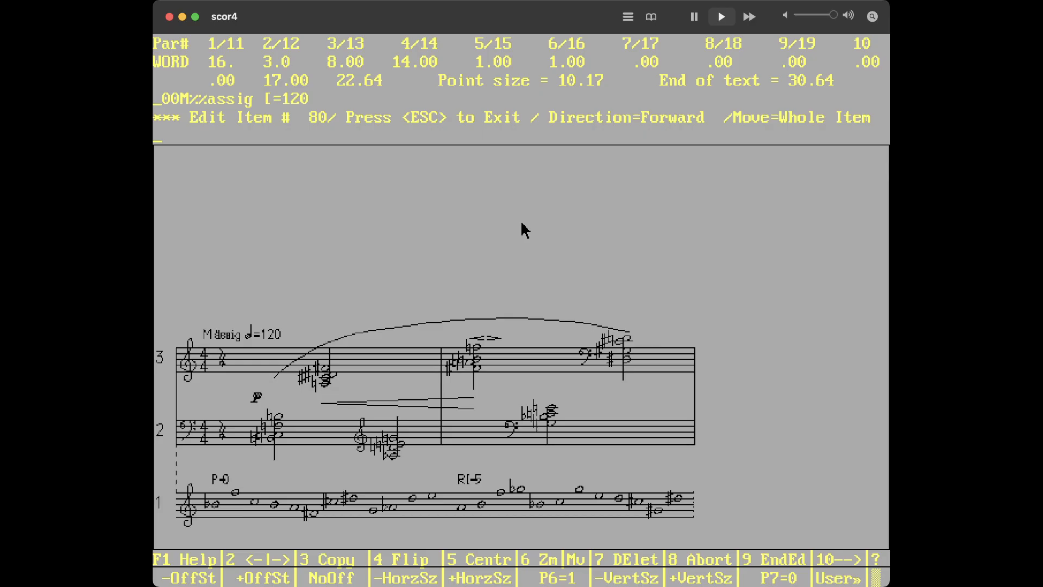
text(pt 12)
key(Return)
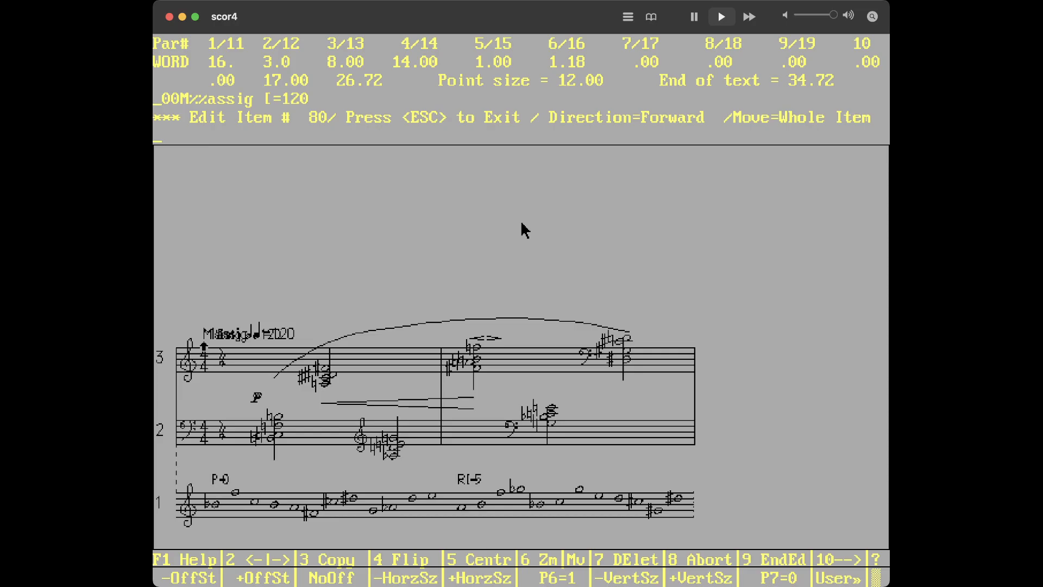
key(F7)
key(Escape)
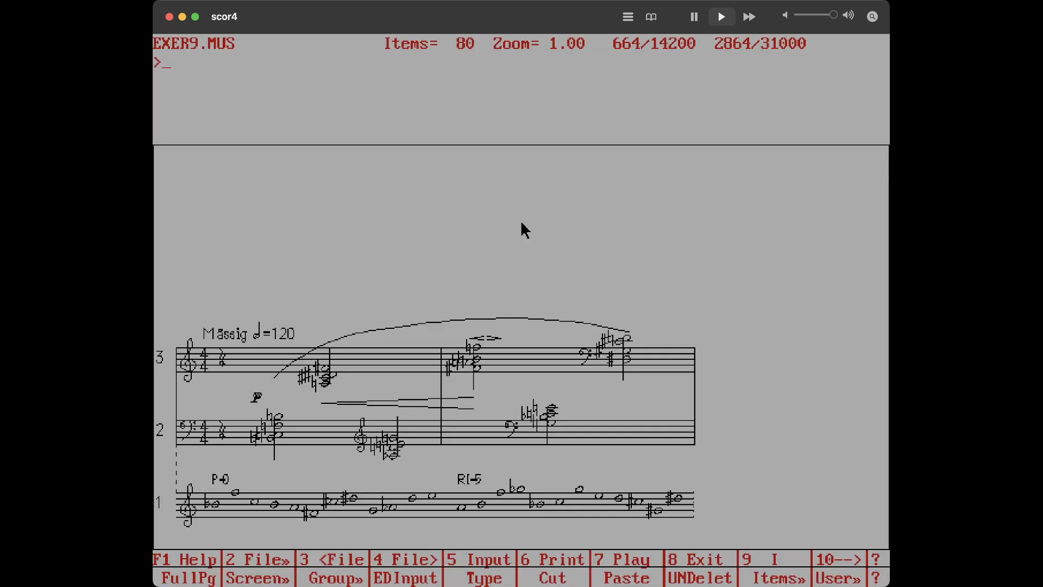
Reopen the tempo text and set its point size to 11
key(Return)
text(p)
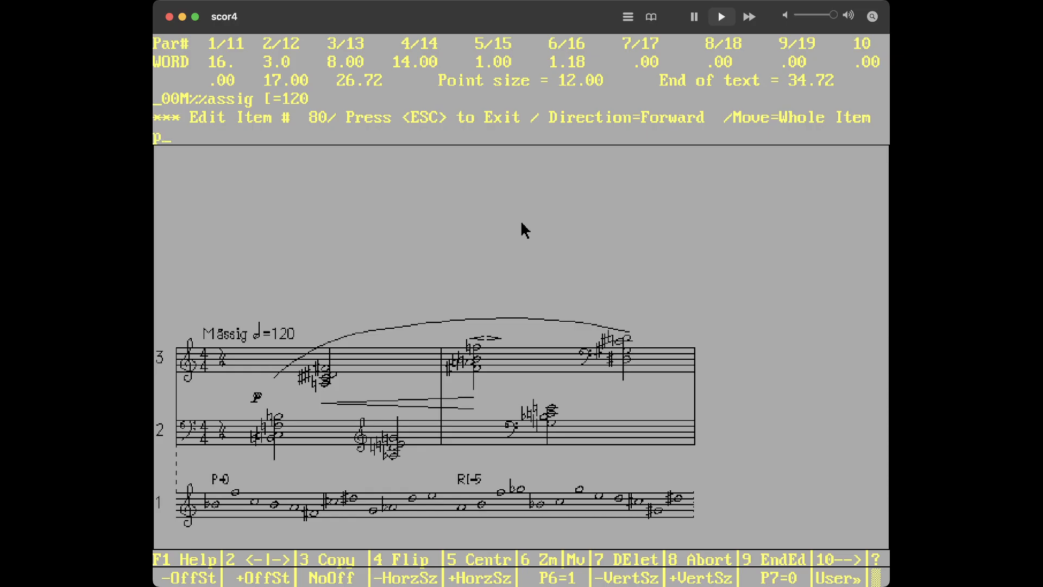
text(t 11)
key(Return)
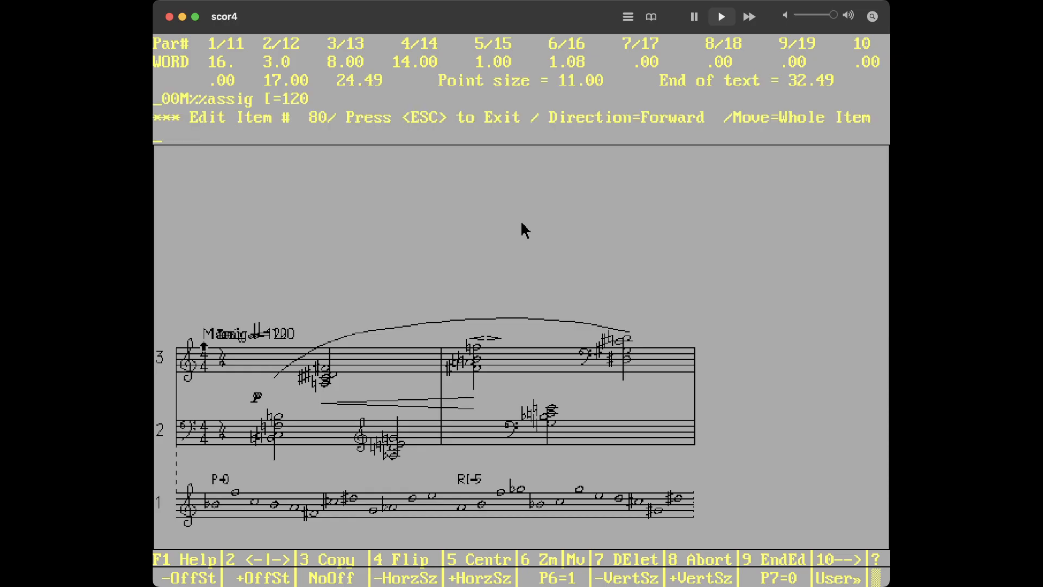
key(Escape)
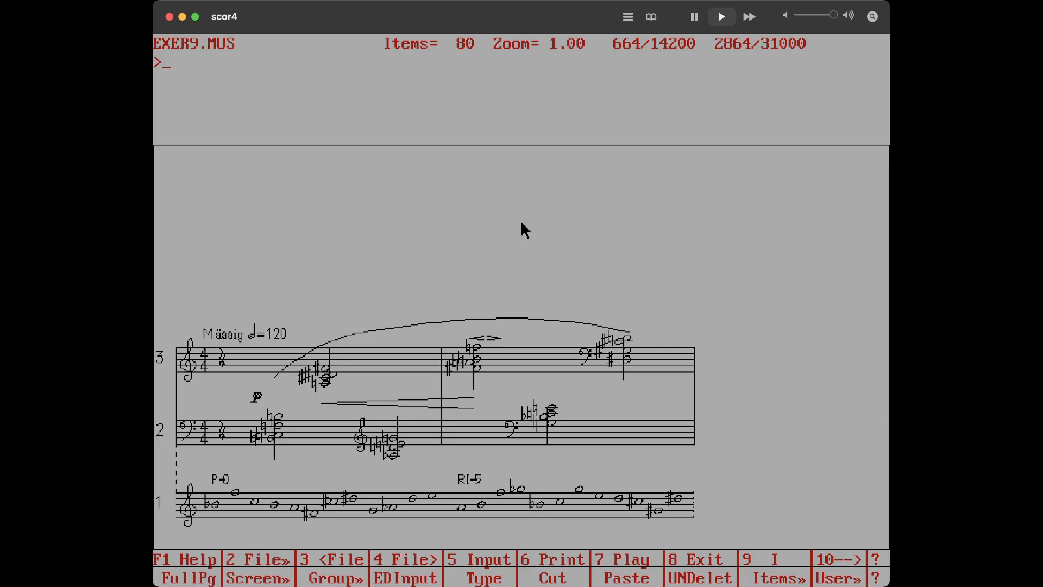
Edit the barline item at staff 2, set its parameter 5 to 8, and copy it to add a brace joining staves 2 and 3
text(st 2 14)
key(Return)
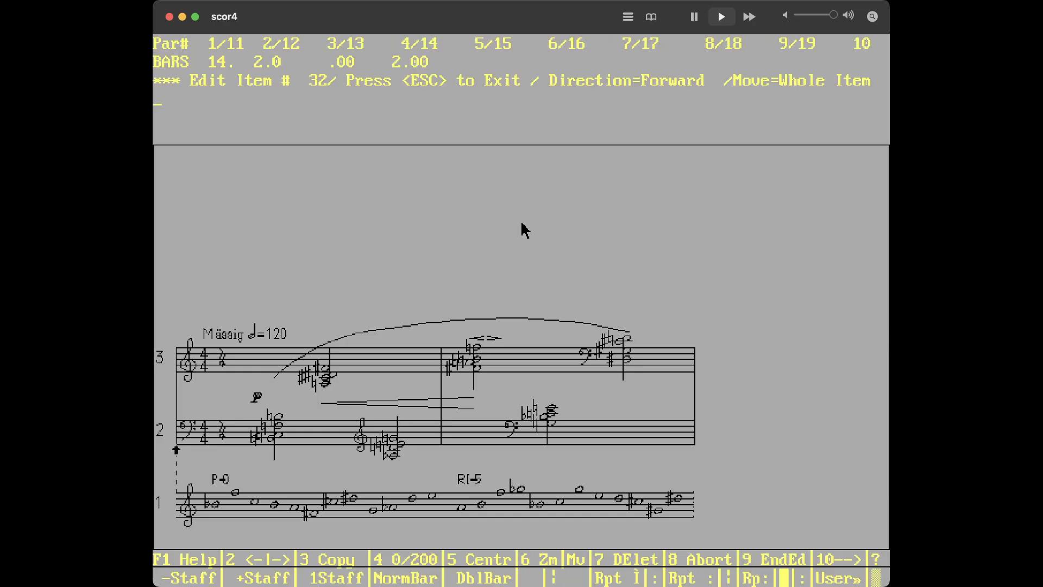
text(5 8)
key(Return)
key(F3)
key(Escape)
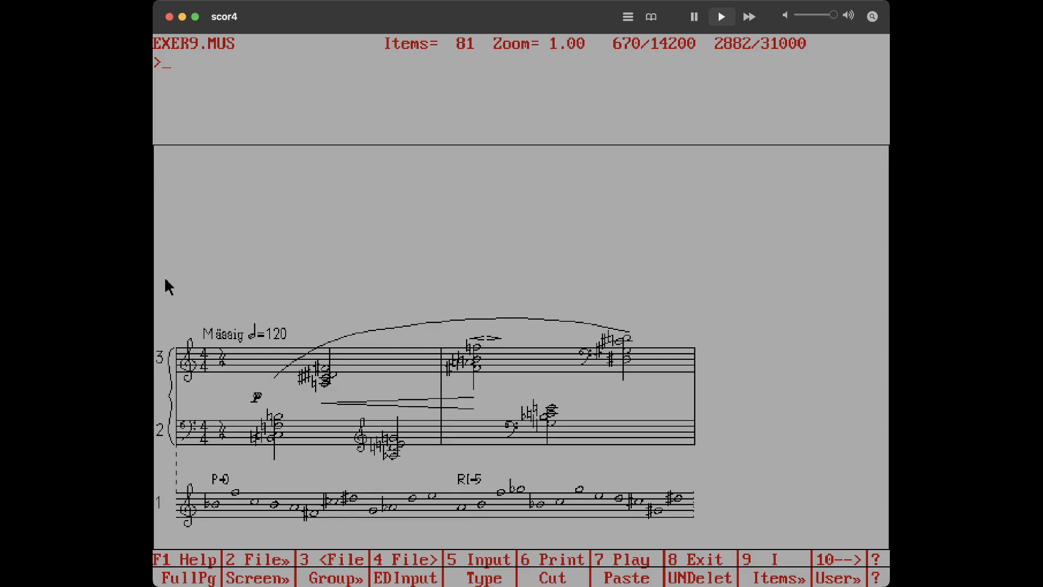
key(super+Tab)
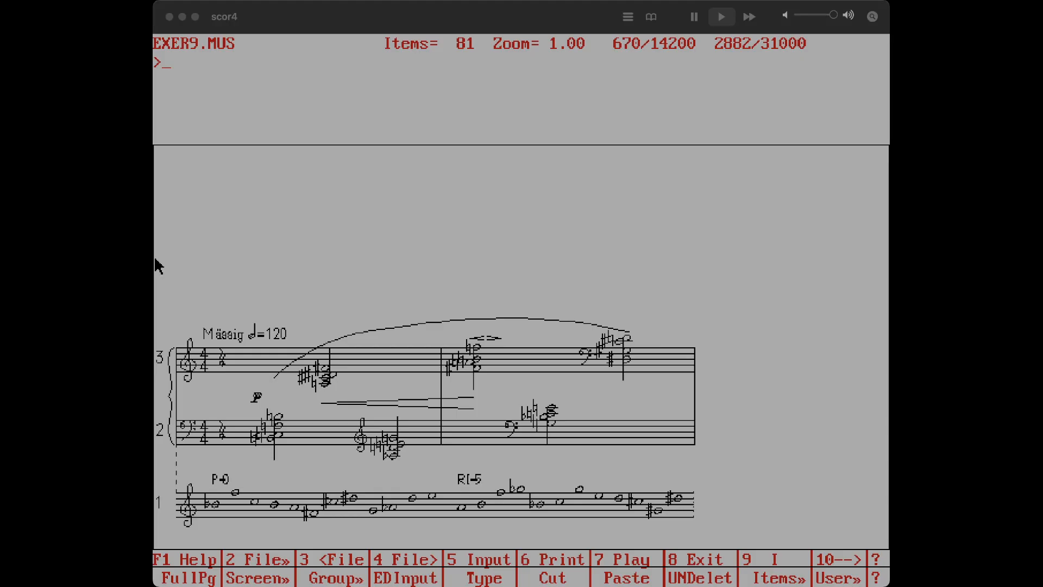